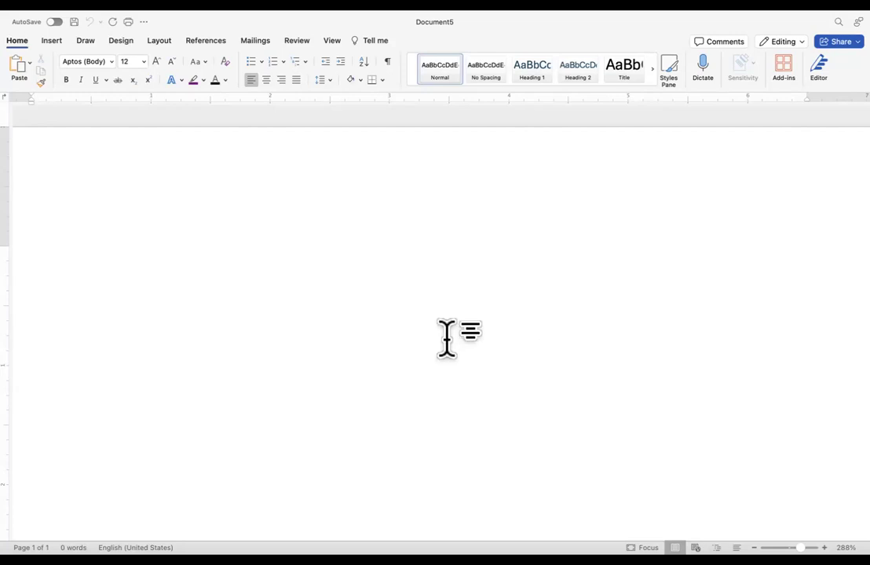
Paste the copied media bias chart picture into the blank document.
{"action": "scroll", "coordinate": [394, 313], "scroll_direction": "left", "scroll_amount": 3}
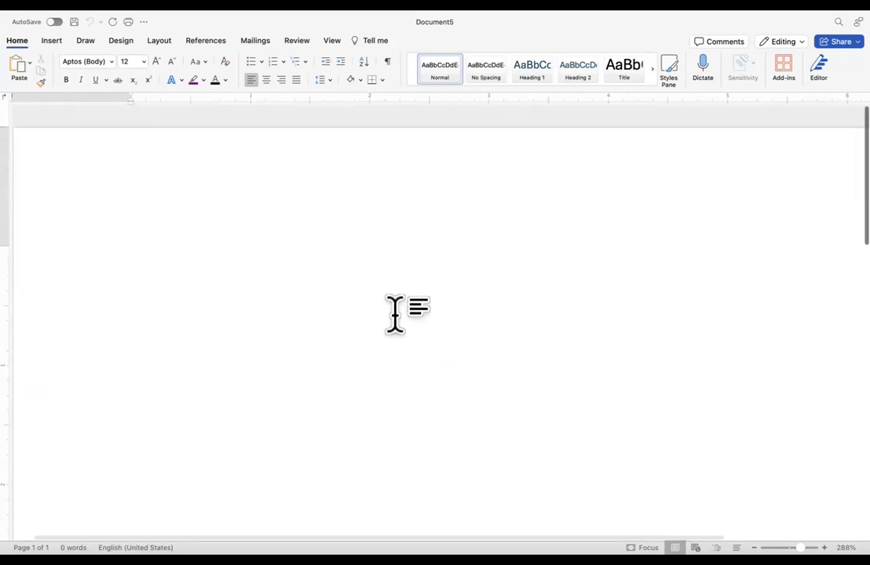
{"action": "right_click", "coordinate": [330, 294]}
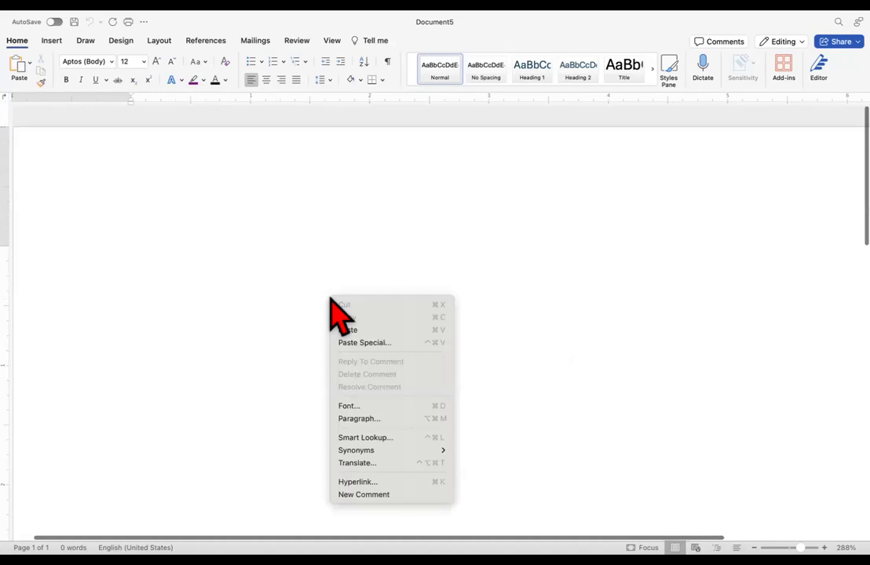
{"action": "left_click", "coordinate": [367, 330]}
{"action": "scroll", "coordinate": [367, 331], "scroll_direction": "up", "scroll_amount": 10}
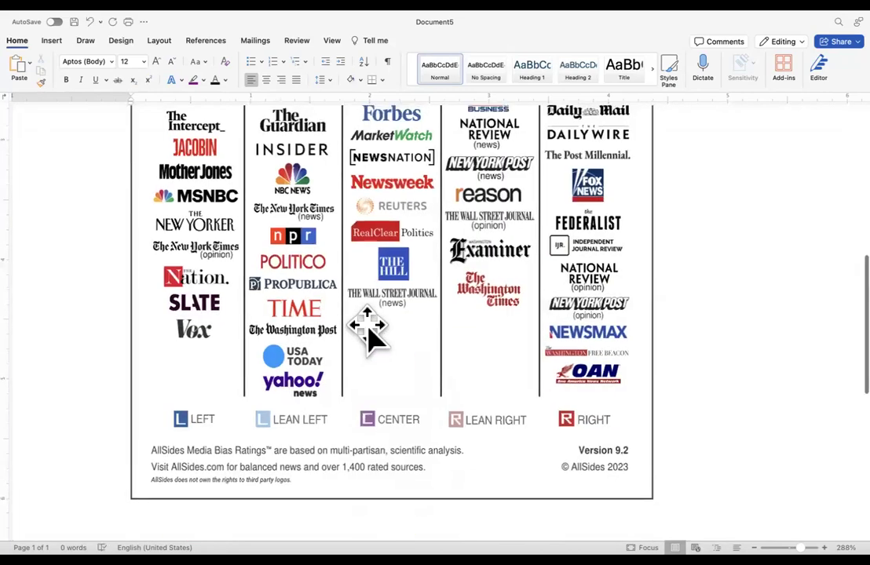
Shrink the pasted media bias chart proportionally to about 2.9 inches wide.
{"action": "left_click", "coordinate": [181, 259]}
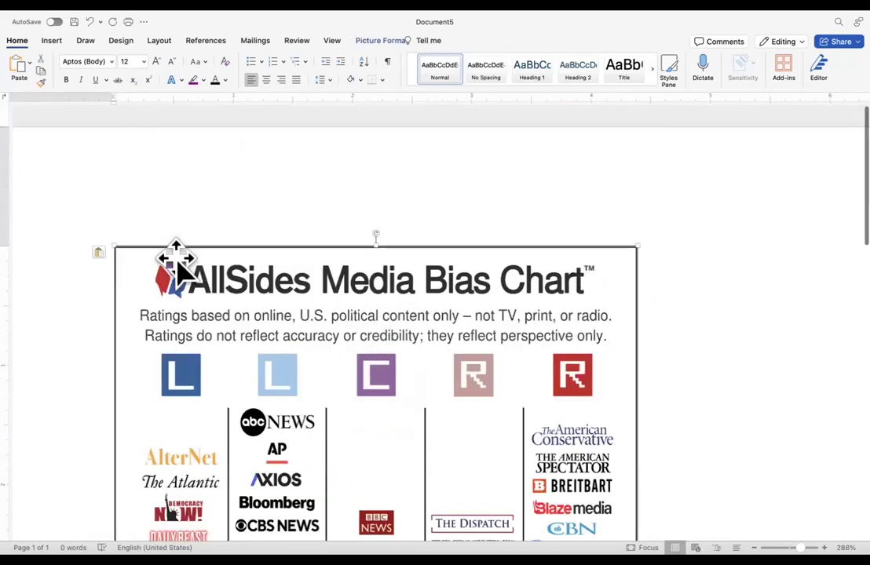
{"action": "left_click_drag", "start_coordinate": [114, 247], "coordinate": [558, 482]}
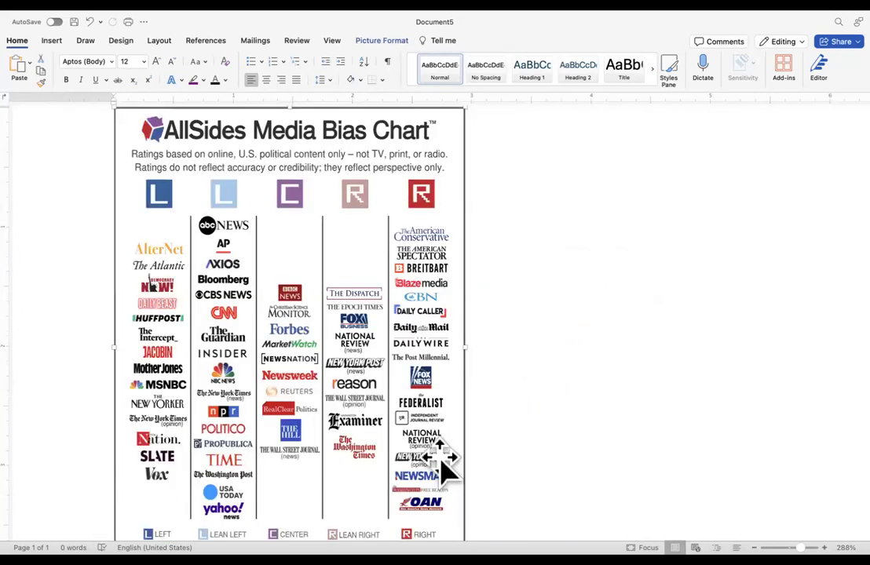
{"action": "scroll", "coordinate": [429, 422], "scroll_direction": "up", "scroll_amount": 3}
{"action": "scroll", "coordinate": [444, 413], "scroll_direction": "down", "scroll_amount": 3}
{"action": "scroll", "coordinate": [370, 387], "scroll_direction": "up", "scroll_amount": 4}
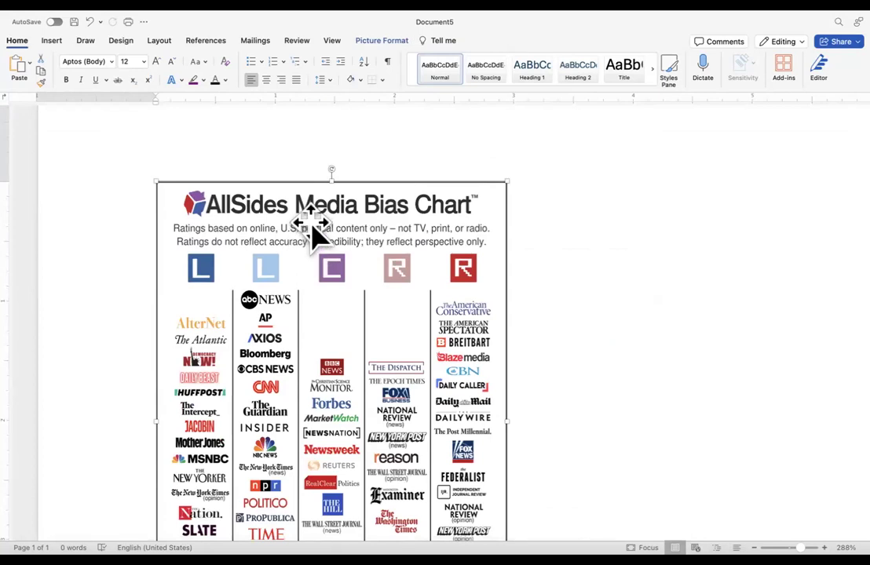
Insert a caption for the chart picture with the Figure label, positioned above the selected item.
{"action": "right_click", "coordinate": [310, 184]}
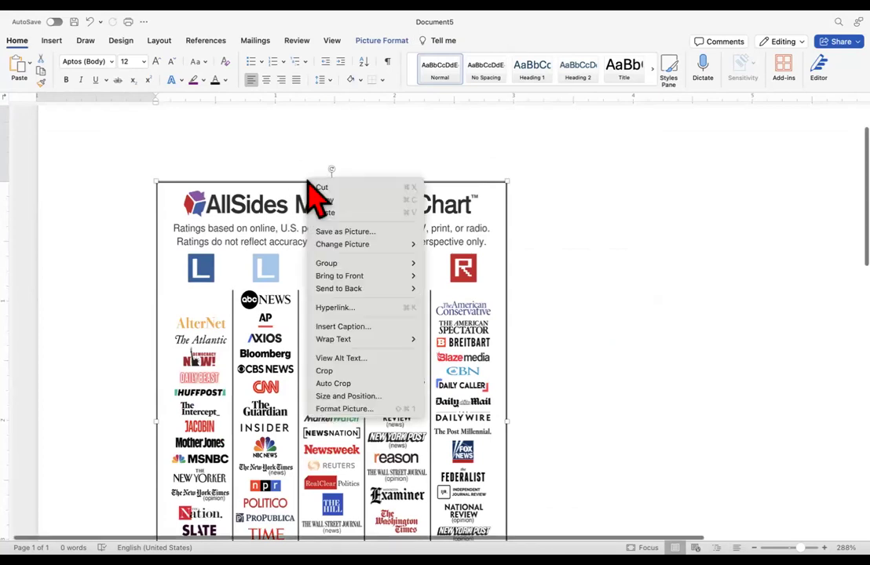
{"action": "right_click", "coordinate": [301, 192]}
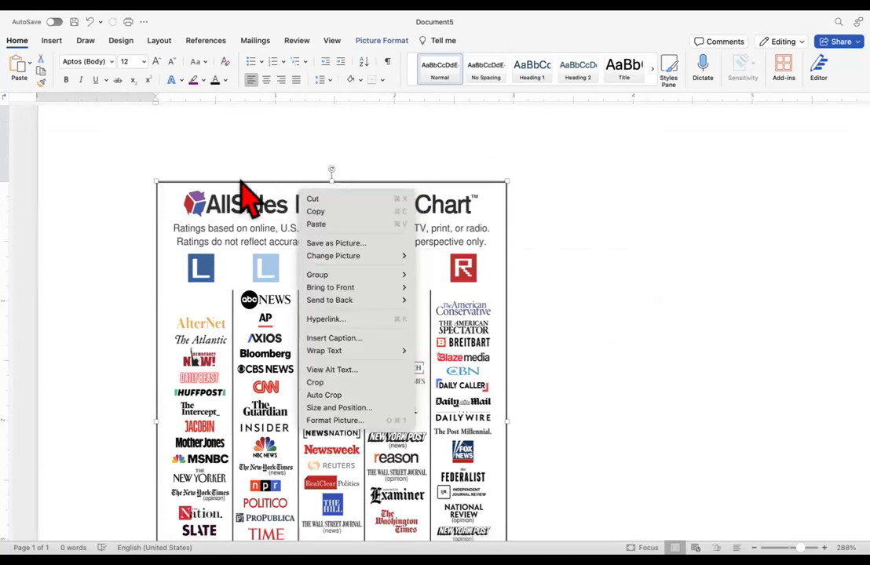
{"action": "left_click", "coordinate": [353, 338]}
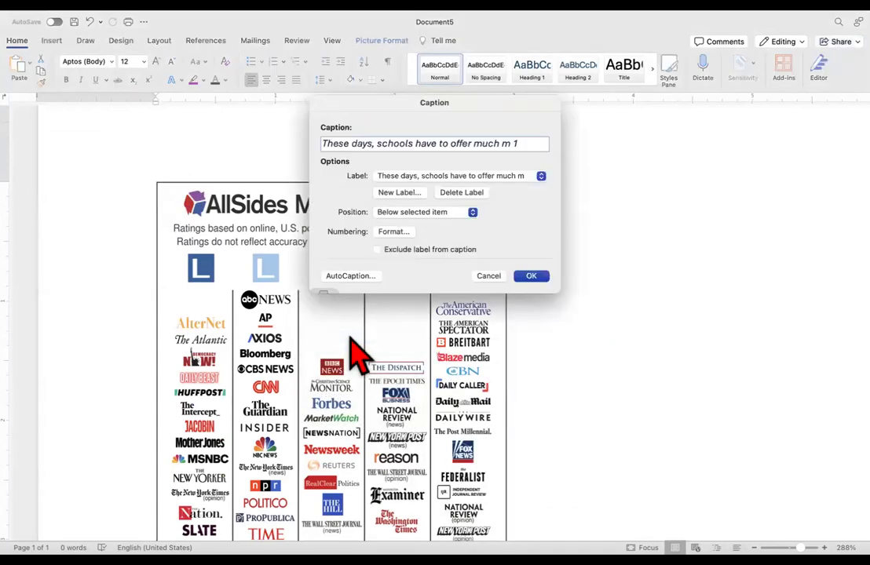
{"action": "left_click", "coordinate": [541, 176]}
{"action": "left_click", "coordinate": [470, 138]}
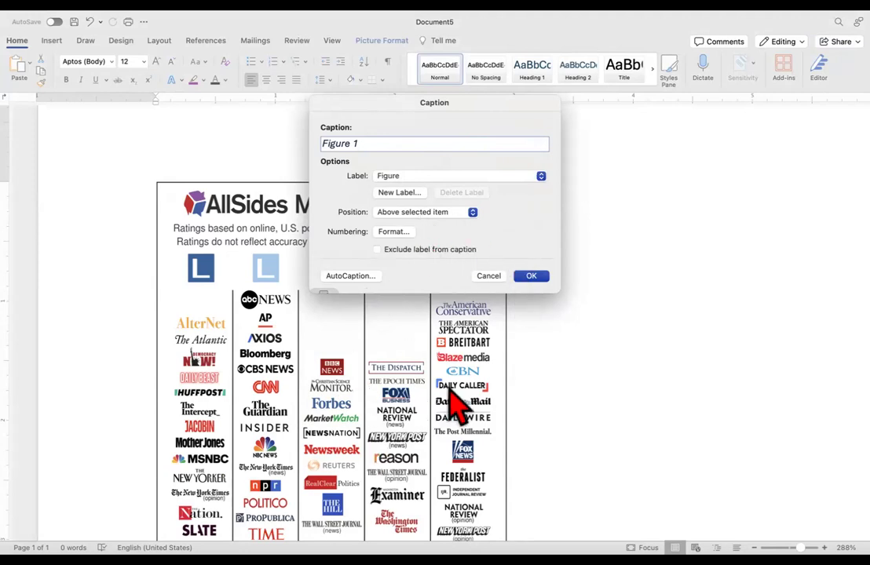
{"action": "left_click", "coordinate": [530, 276]}
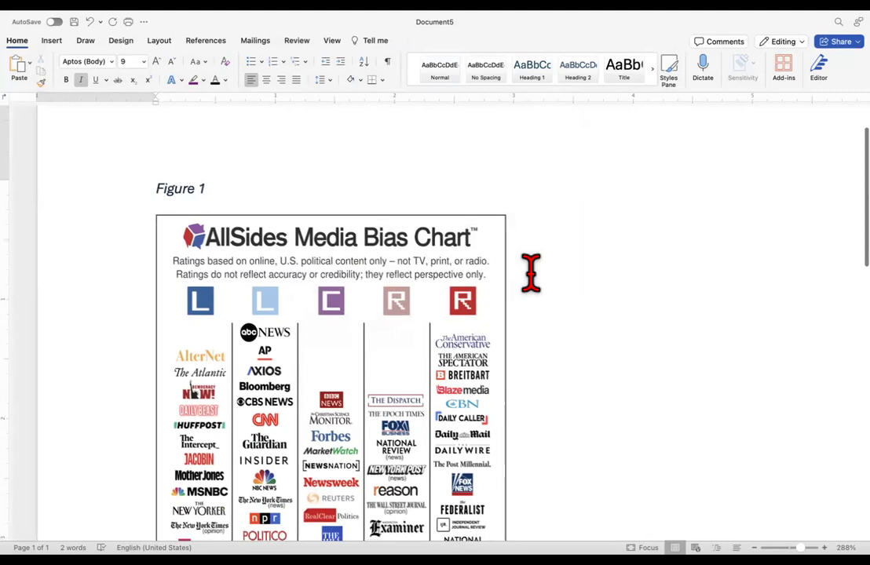
Examine the Figure 1 caption and its placement relative to the whole chart picture.
{"action": "scroll", "coordinate": [531, 273], "scroll_direction": "down", "scroll_amount": 2}
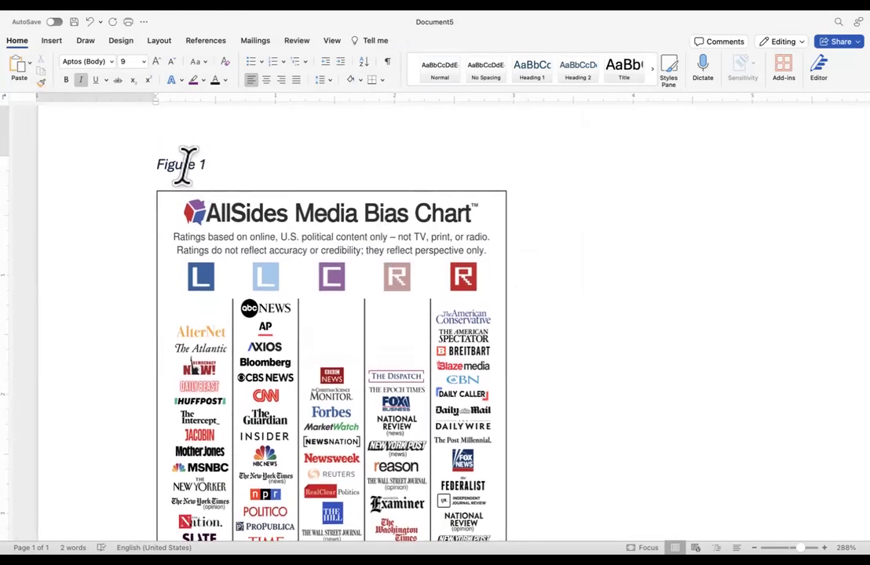
{"action": "scroll", "coordinate": [338, 177], "scroll_direction": "down", "scroll_amount": 1}
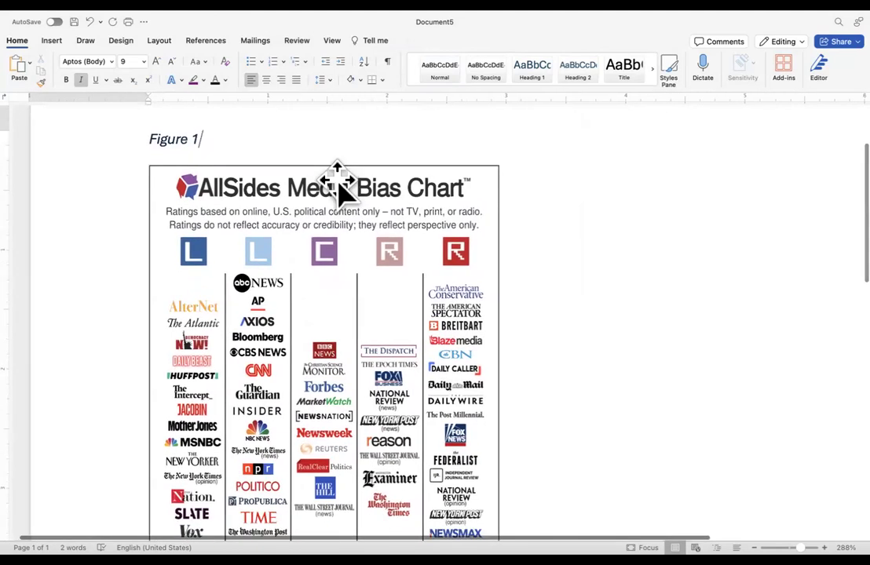
{"action": "left_click_drag", "start_coordinate": [212, 146], "coordinate": [126, 185]}
{"action": "scroll", "coordinate": [126, 185], "scroll_direction": "down", "scroll_amount": 2}
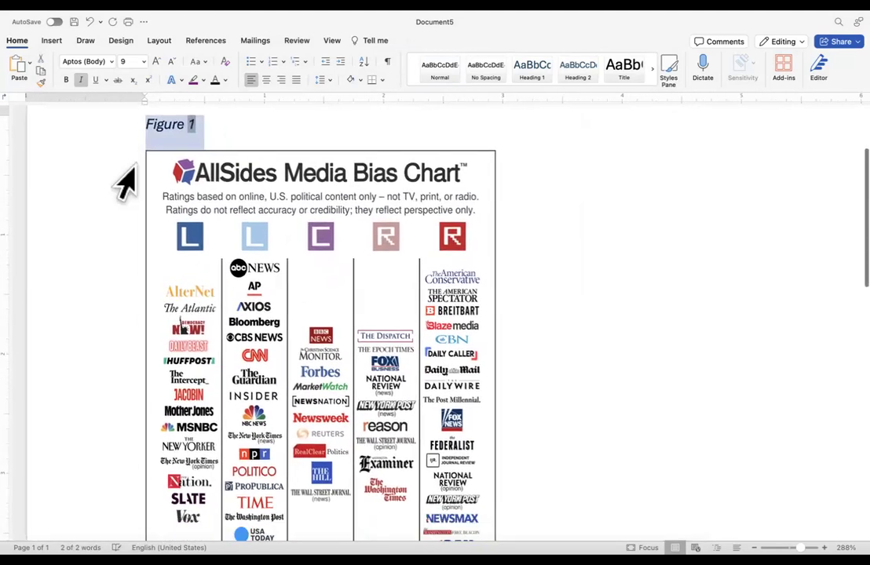
{"action": "left_click", "coordinate": [234, 122]}
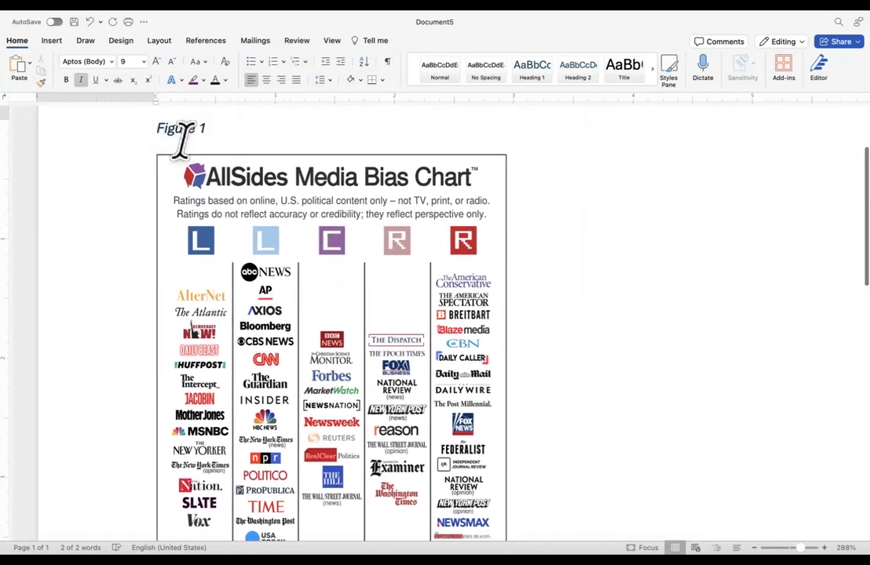
{"action": "scroll", "coordinate": [188, 165], "scroll_direction": "up", "scroll_amount": 2}
{"action": "scroll", "coordinate": [188, 169], "scroll_direction": "down", "scroll_amount": 6}
{"action": "scroll", "coordinate": [192, 169], "scroll_direction": "down", "scroll_amount": 5}
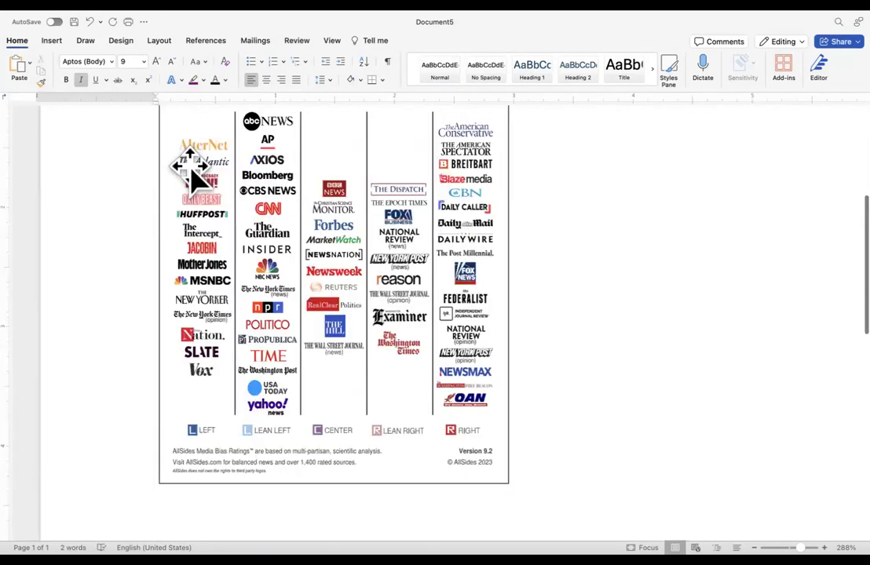
{"action": "scroll", "coordinate": [192, 169], "scroll_direction": "up", "scroll_amount": 7}
{"action": "scroll", "coordinate": [192, 169], "scroll_direction": "up", "scroll_amount": 2}
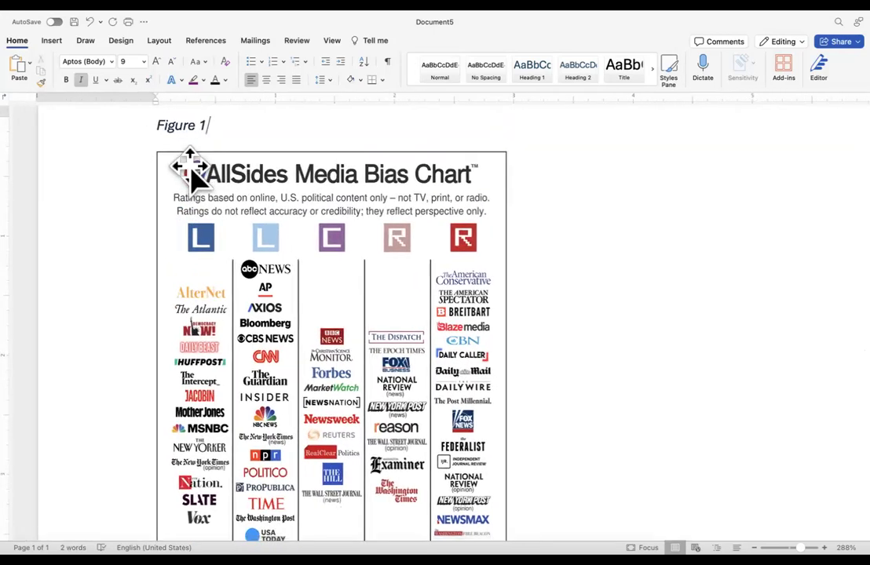
Insert a second caption below the chart with the label "These days, schools have to offer much m" and add a blank line above it.
{"action": "left_click", "coordinate": [192, 168]}
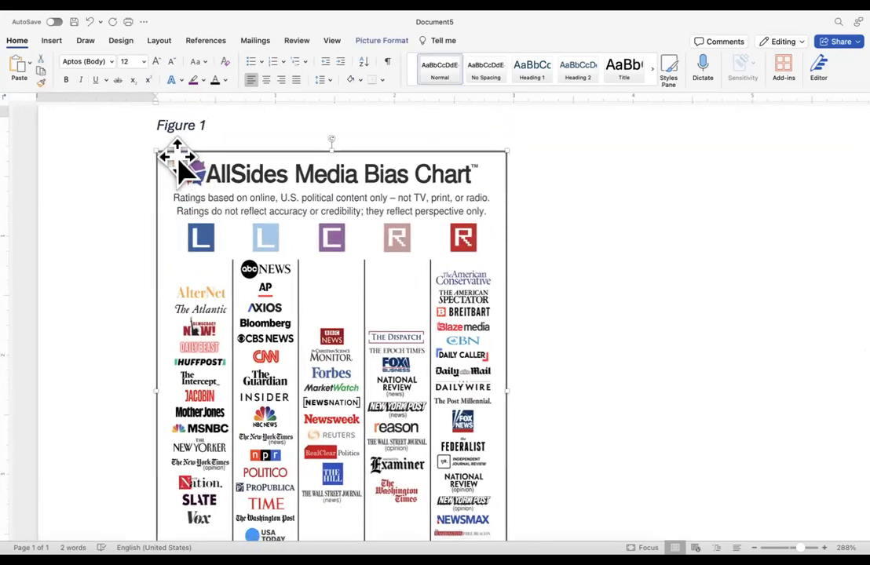
{"action": "right_click", "coordinate": [179, 162]}
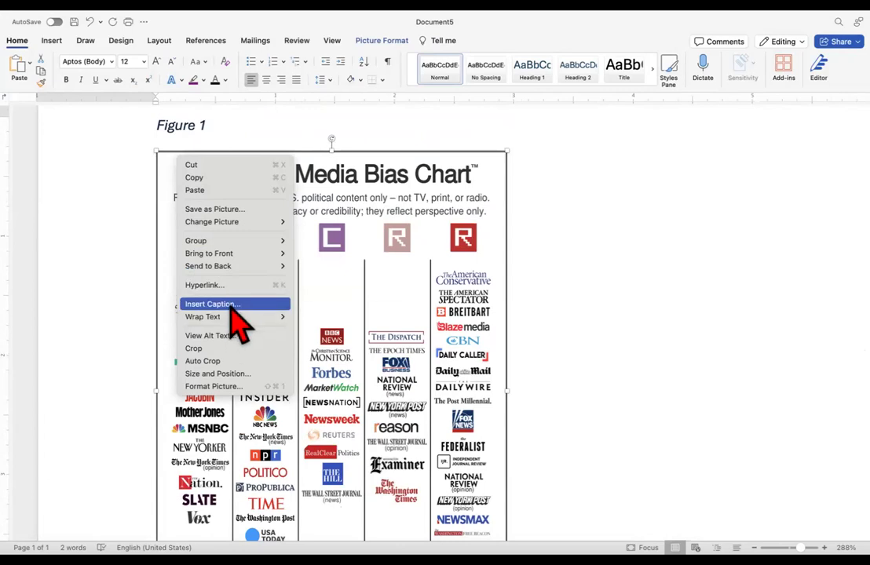
{"action": "left_click", "coordinate": [232, 304]}
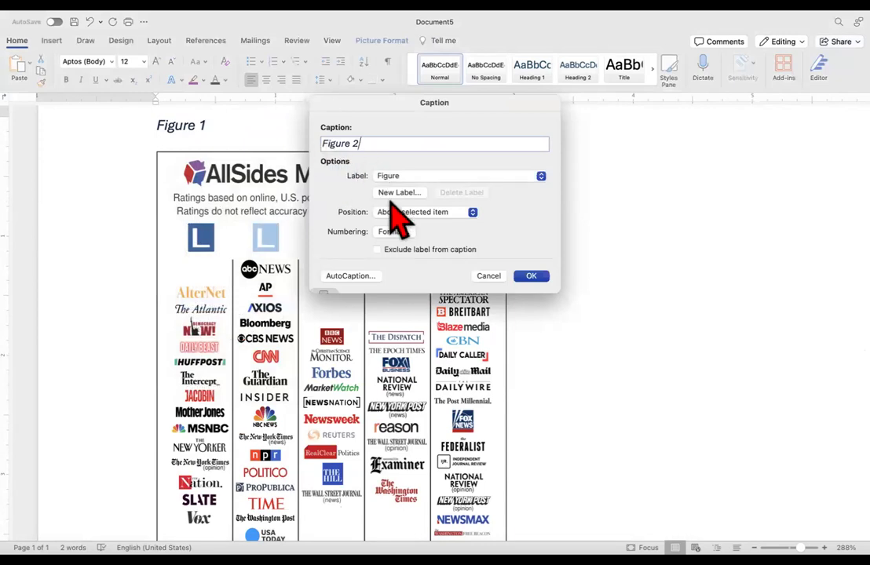
{"action": "left_click", "coordinate": [542, 177]}
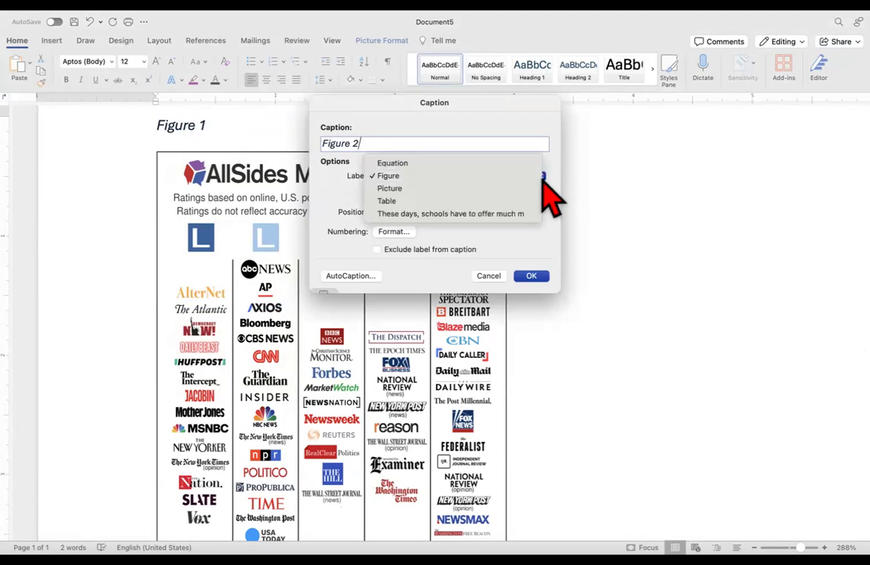
{"action": "left_click", "coordinate": [481, 213]}
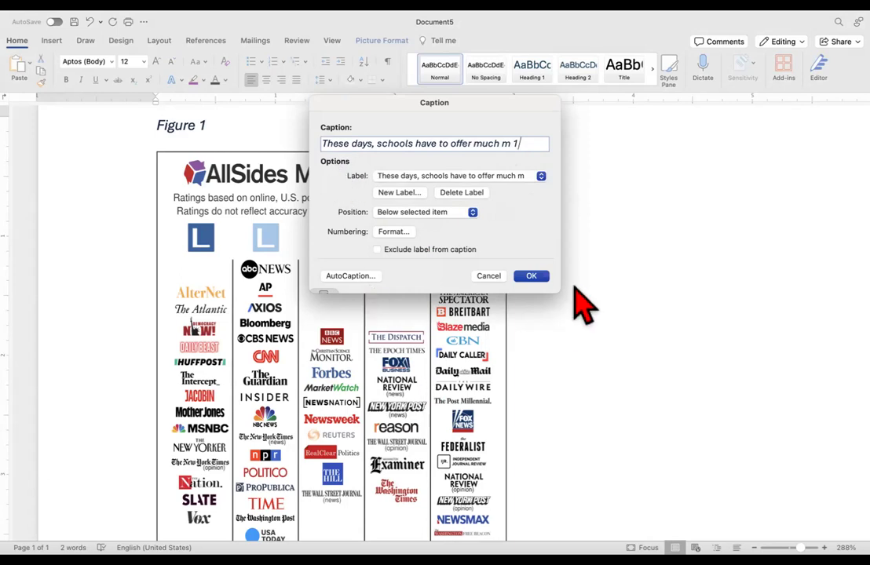
{"action": "left_click", "coordinate": [526, 279]}
{"action": "scroll", "coordinate": [524, 272], "scroll_direction": "down", "scroll_amount": 3}
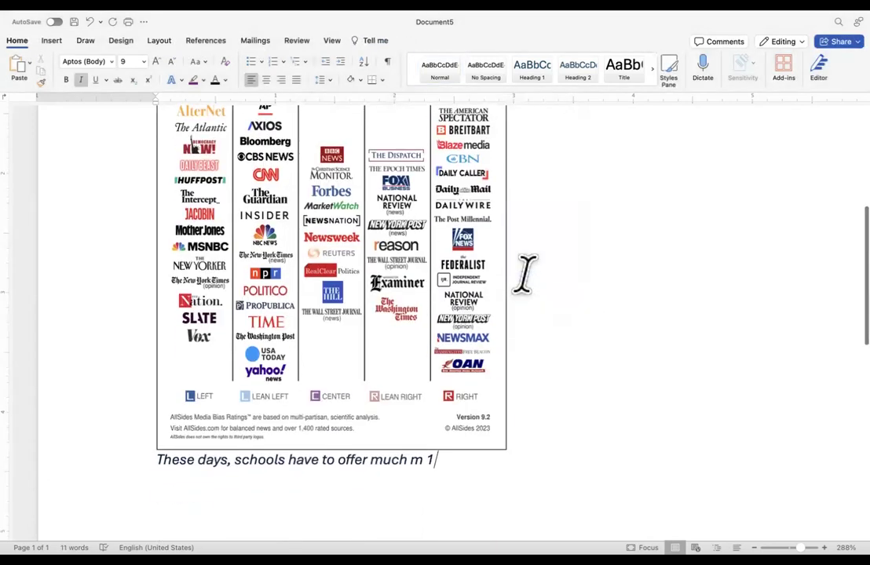
{"action": "left_click", "coordinate": [156, 391]}
{"action": "key", "text": "Return"}
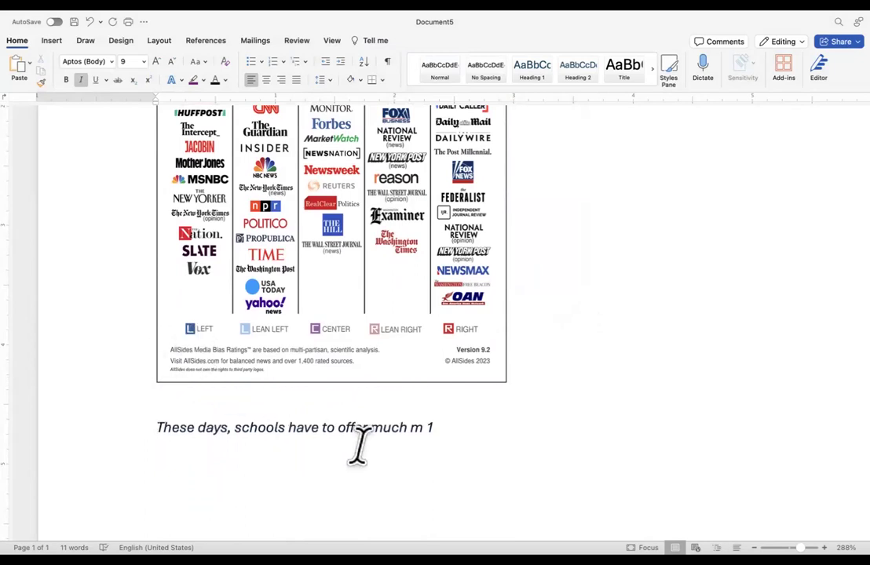
Replace the caption text below the chart with "This is a list of media outlets and their different biases.".
{"action": "left_click_drag", "start_coordinate": [454, 428], "coordinate": [161, 426]}
{"action": "scroll", "coordinate": [267, 461], "scroll_direction": "up", "scroll_amount": 5}
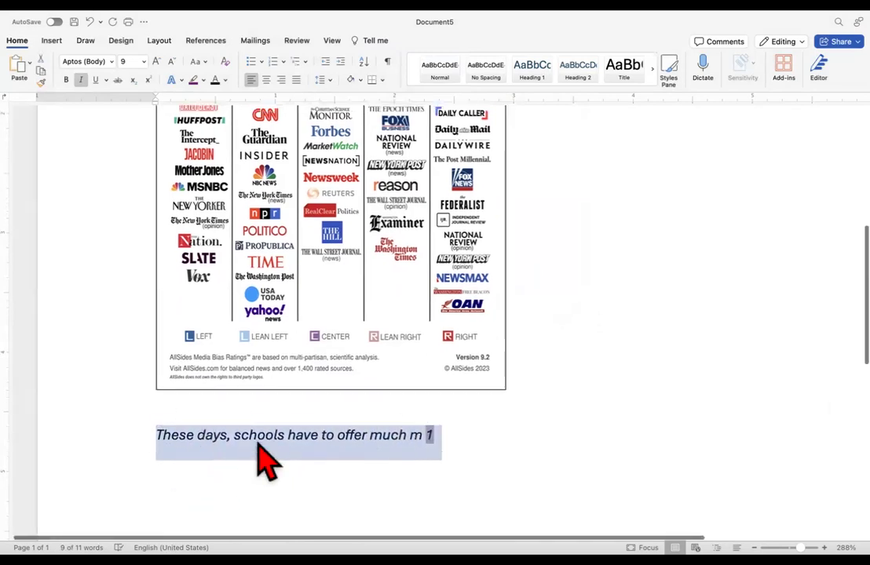
{"action": "scroll", "coordinate": [259, 452], "scroll_direction": "up", "scroll_amount": 2}
{"action": "scroll", "coordinate": [259, 447], "scroll_direction": "down", "scroll_amount": 7}
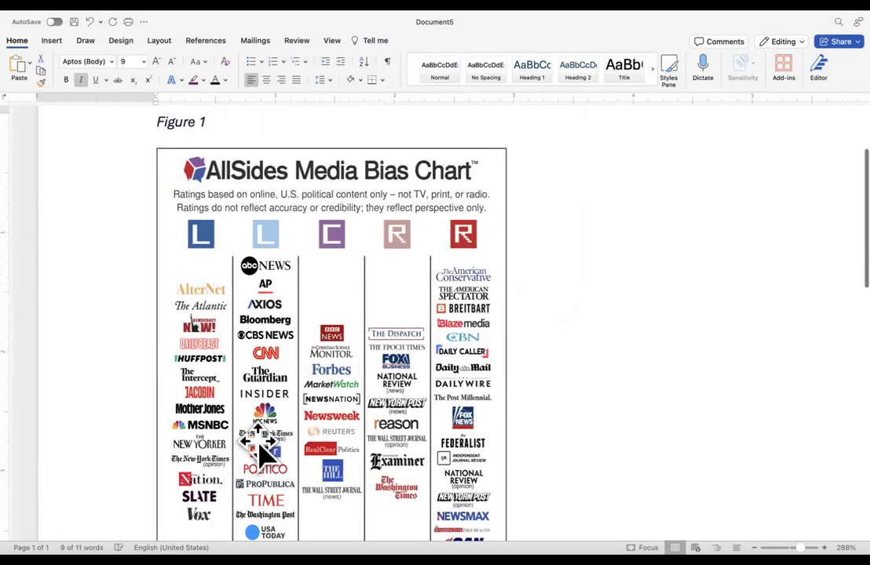
{"action": "scroll", "coordinate": [257, 438], "scroll_direction": "down", "scroll_amount": 2}
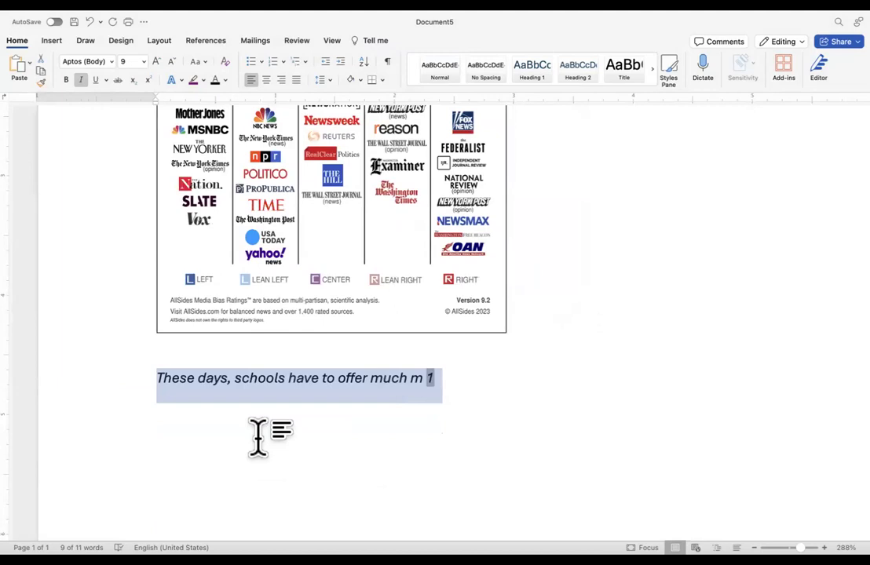
{"action": "type", "text": "Thi"}
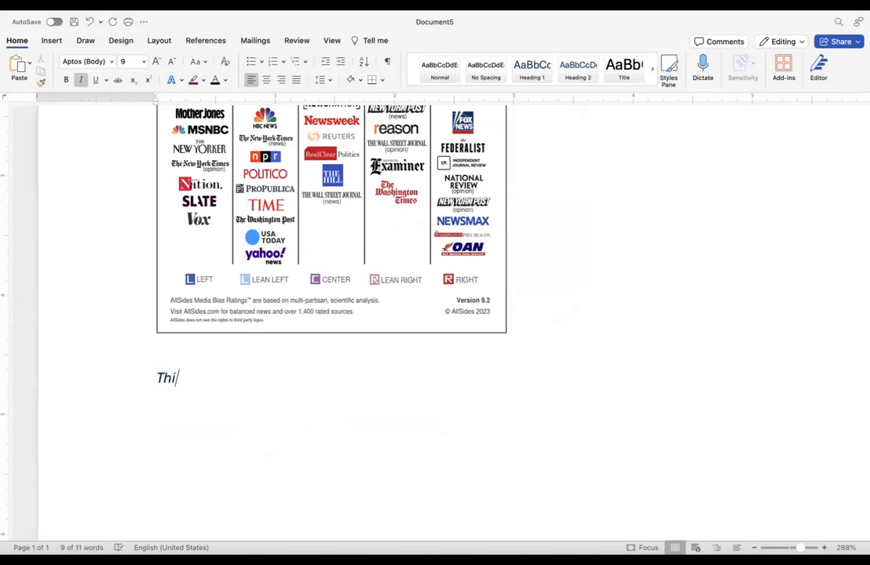
{"action": "type", "text": "s l"}
{"action": "key", "text": "BackSpace"}
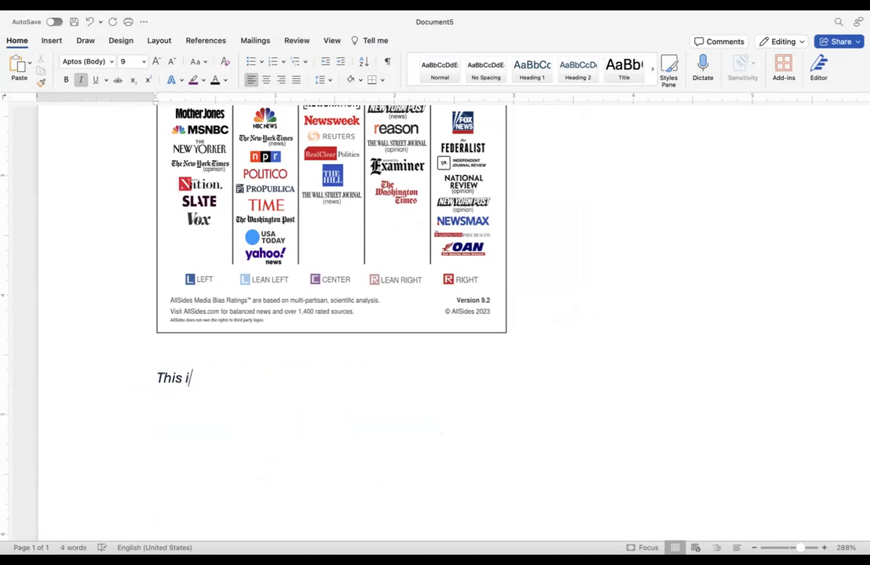
{"action": "type", "text": "is a list of media outlets and their different biases."}
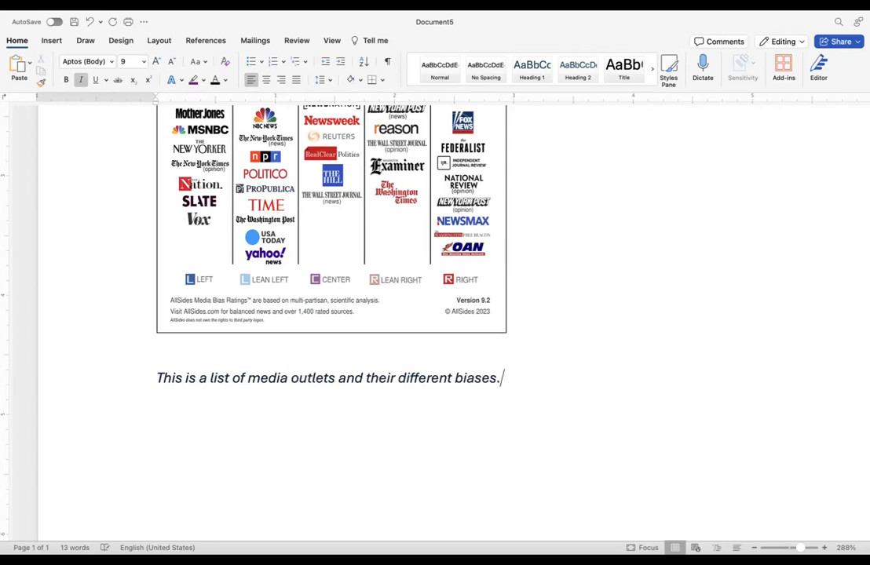
{"action": "key", "text": "Return"}
{"action": "type", "text": "M"}
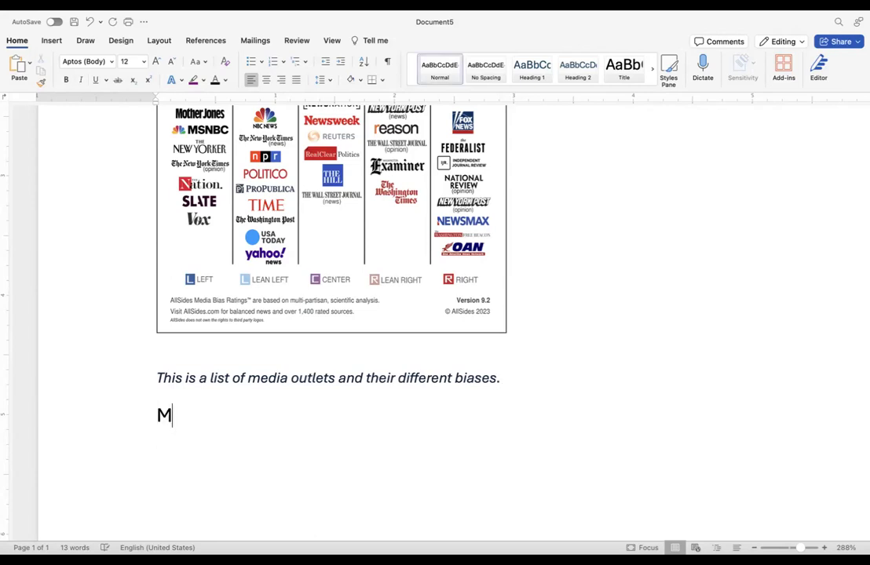
{"action": "key", "text": "BackSpace"}
{"action": "key", "text": "BackSpace"}
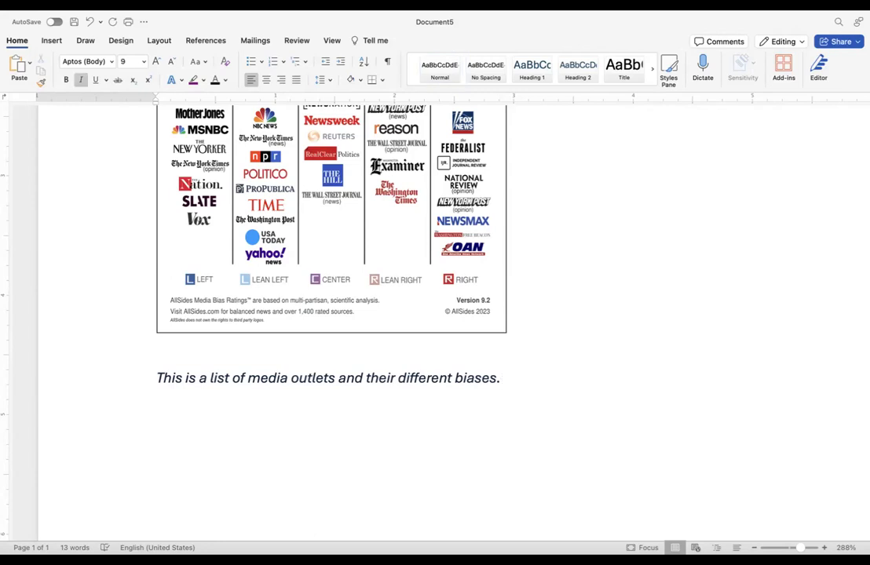
{"action": "key", "text": "BackSpace"}
Write "Notice the ones in the middle (C)" on a new line below the lower caption, keeping (C) instead of the copyright symbol.
{"action": "key", "text": "Return"}
{"action": "type", "text": "NOtice the on"}
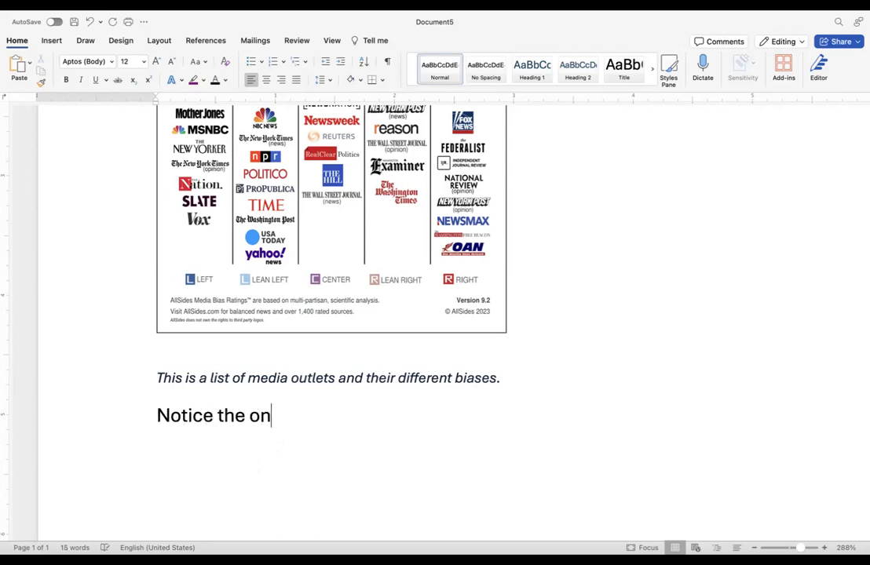
{"action": "type", "text": "es in the middle"}
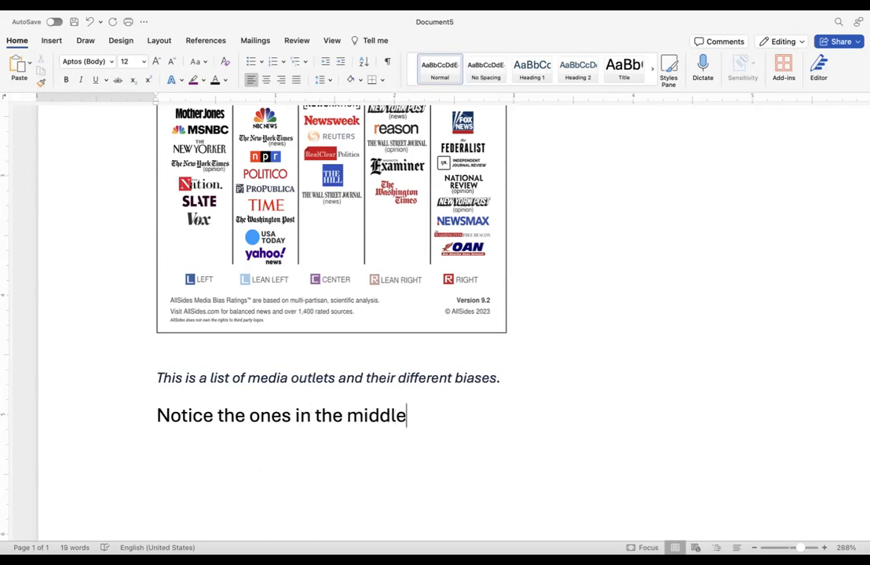
{"action": "type", "text": " (C)"}
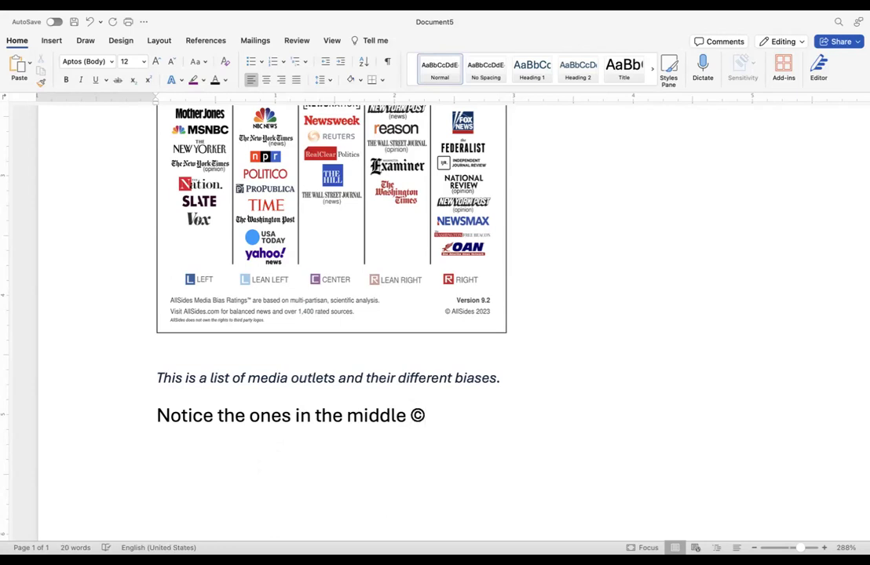
{"action": "key", "text": "ctrl+z"}
Highlight the letter C inside the parentheses in purple and set its font color to white.
{"action": "left_click", "coordinate": [194, 82]}
{"action": "left_click", "coordinate": [224, 80]}
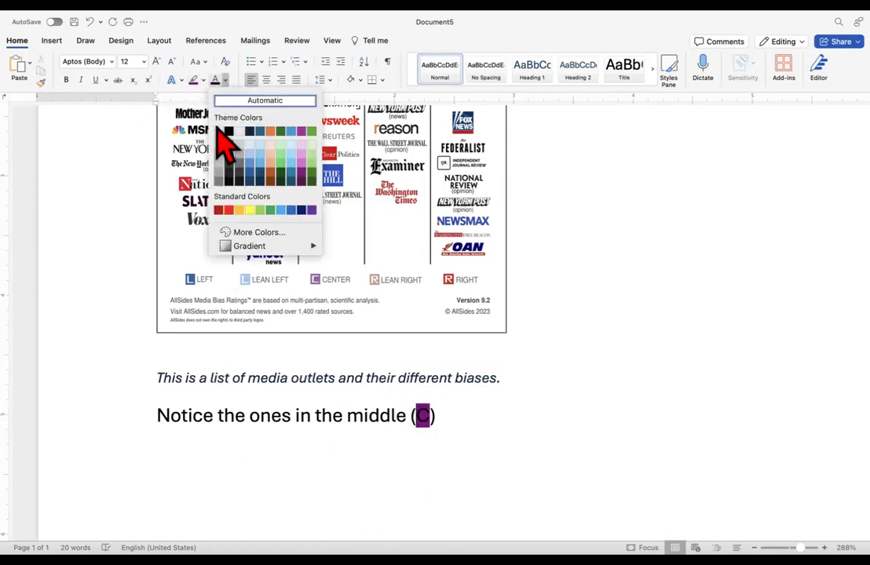
{"action": "left_click", "coordinate": [424, 414]}
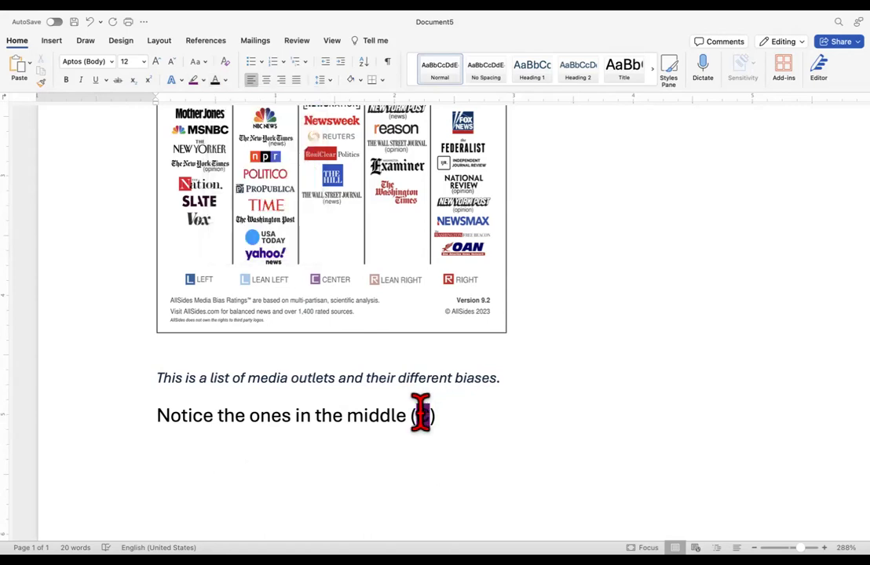
{"action": "left_click", "coordinate": [224, 80]}
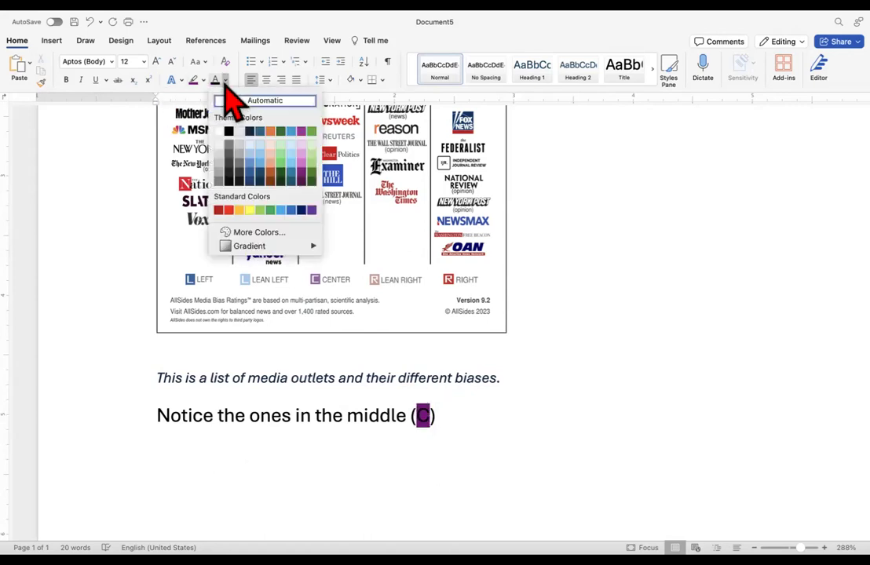
{"action": "left_click", "coordinate": [246, 142]}
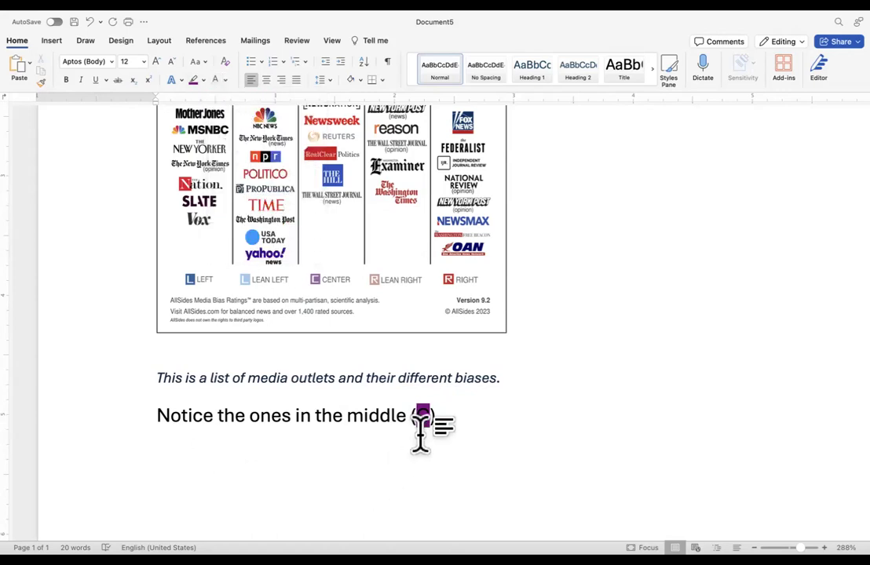
Make the highlighted C bold and return the cursor to the end of the line.
{"action": "left_click", "coordinate": [424, 412]}
{"action": "double_click", "coordinate": [424, 415]}
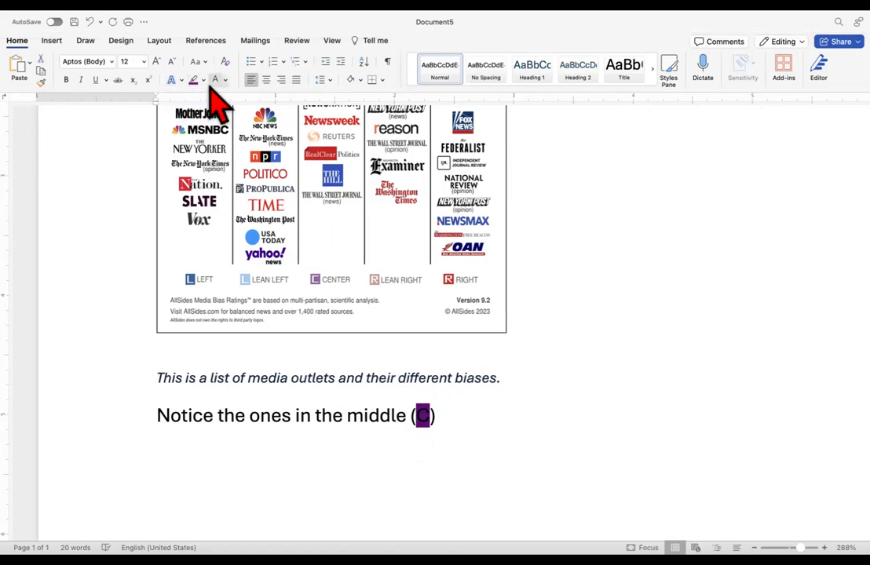
{"action": "left_click", "coordinate": [66, 79]}
{"action": "left_click", "coordinate": [471, 415]}
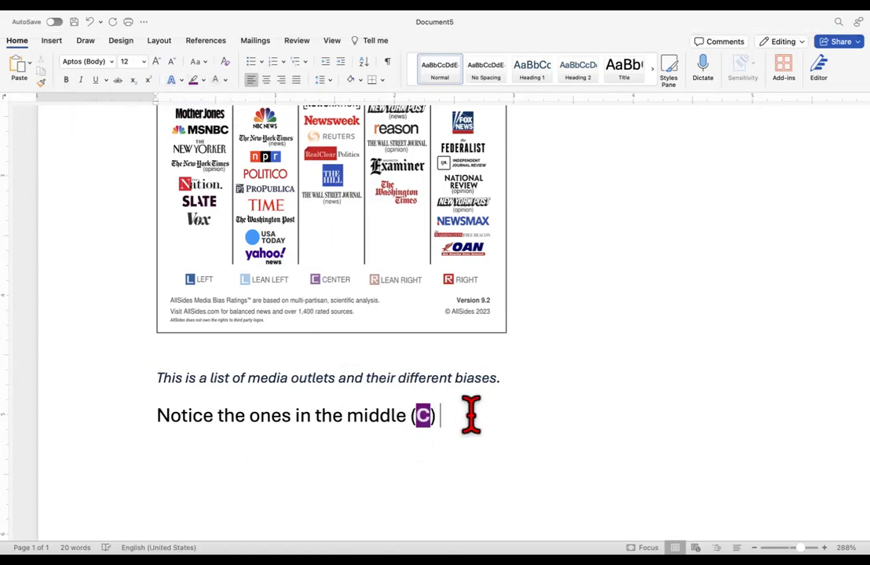
Check the chart's column layout and continue the sentence after (C) with "are centric,".
{"action": "scroll", "coordinate": [470, 414], "scroll_direction": "up", "scroll_amount": 10}
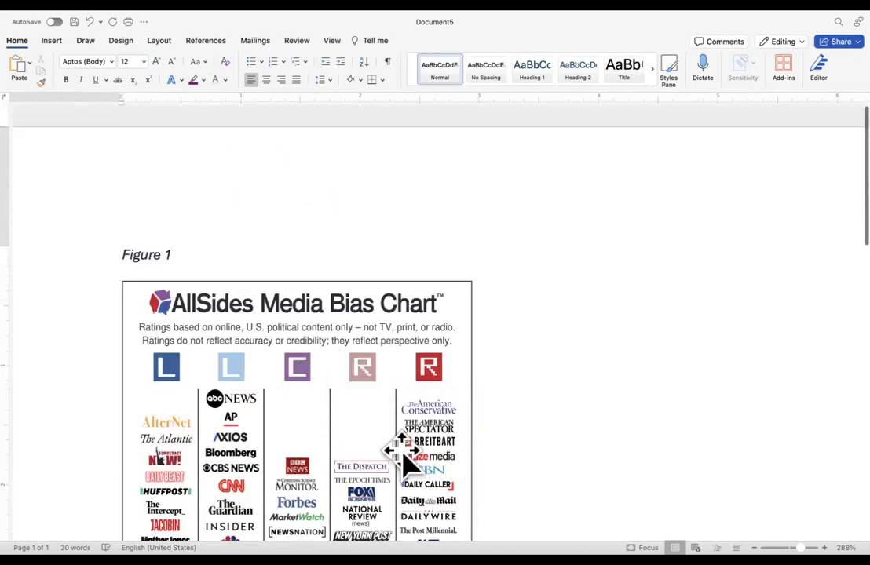
{"action": "scroll", "coordinate": [401, 449], "scroll_direction": "down", "scroll_amount": 15}
{"action": "scroll", "coordinate": [401, 448], "scroll_direction": "down", "scroll_amount": 2}
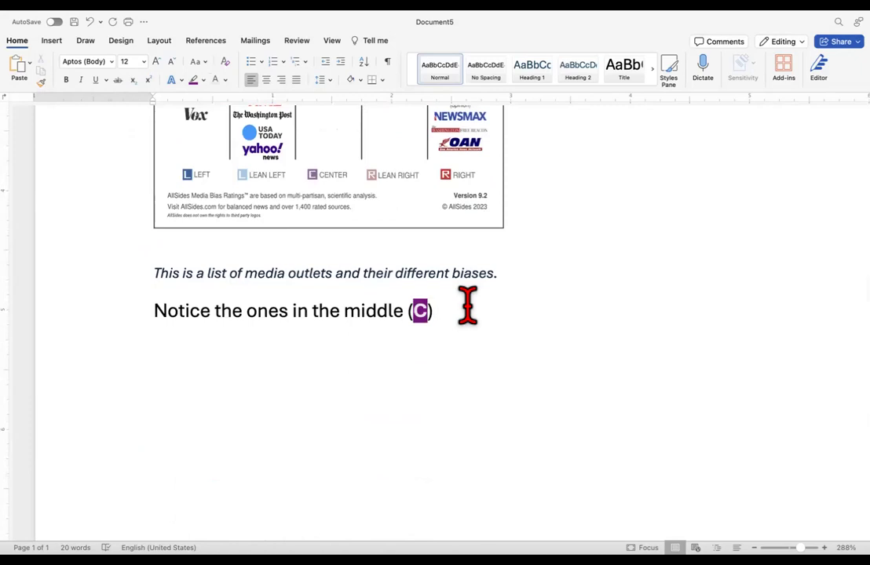
{"action": "type", "text": "are centric,"}
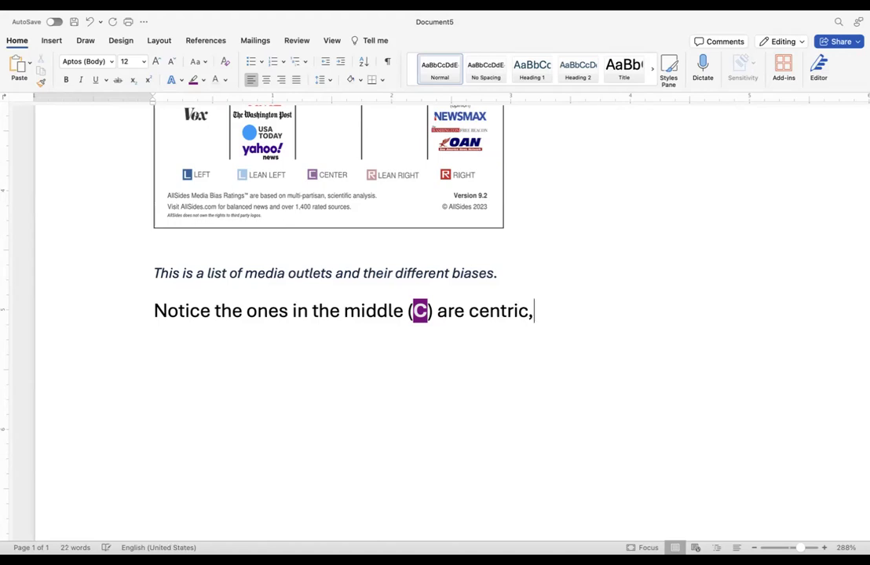
{"action": "type", "text": "meaning"}
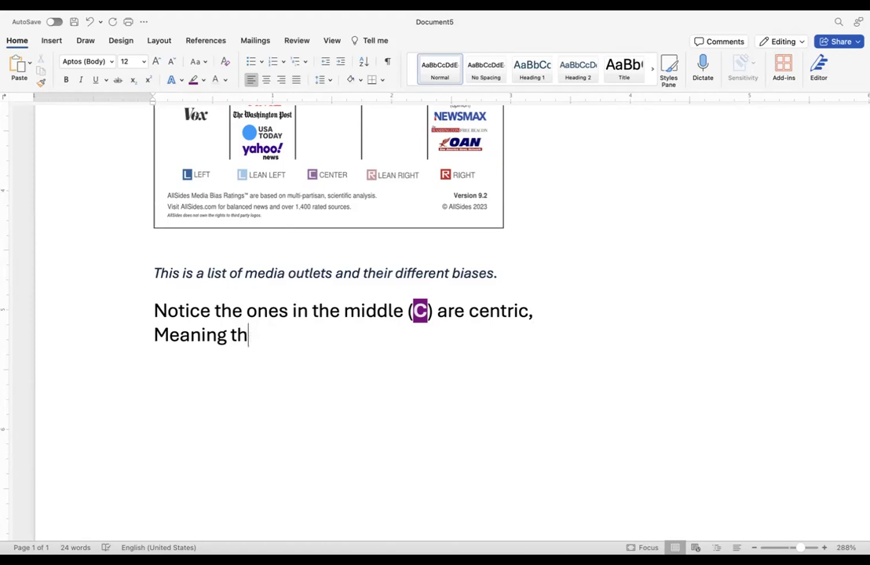
{"action": "key", "text": "BackSpace"}
{"action": "key", "text": "BackSpace"}
{"action": "key", "text": "BackSpace"}
{"action": "key", "text": "BackSpace"}
{"action": "key", "text": "BackSpace"}
{"action": "key", "text": "BackSpace"}
{"action": "key", "text": "BackSpace"}
{"action": "key", "text": "BackSpace"}
{"action": "key", "text": "BackSpace"}
{"action": "key", "text": "BackSpace"}
{"action": "key", "text": "BackSpace"}
{"action": "type", "text": "n"}
{"action": "key", "text": "BackSpace"}
{"action": "key", "text": "BackSpace"}
Finish the first sentence on the same line with ", meaning that no biases are detected.".
{"action": "type", "text": ", meanin"}
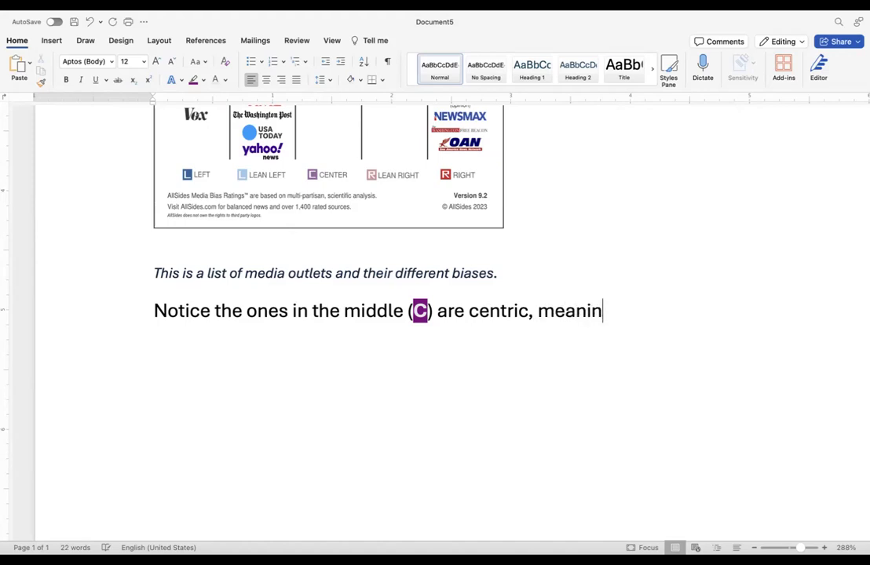
{"action": "type", "text": "g that no "}
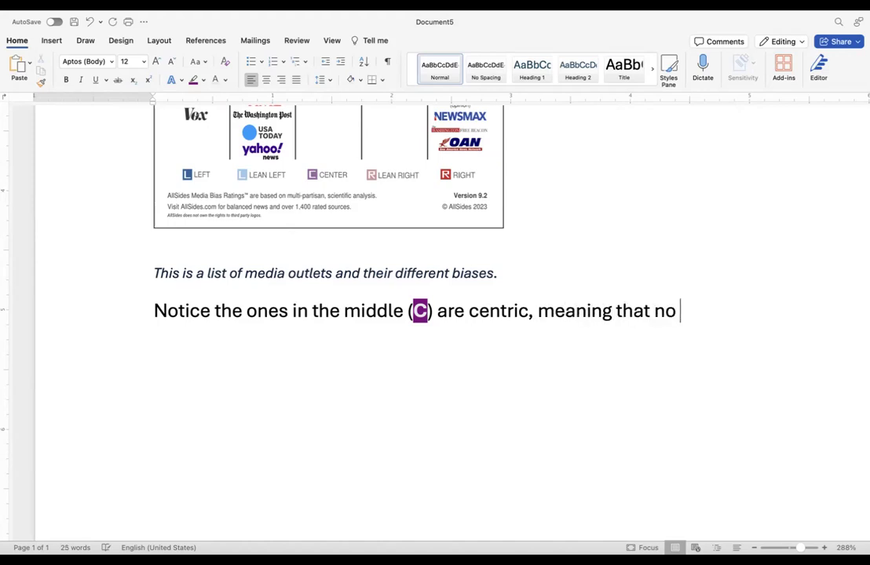
{"action": "type", "text": "biase"}
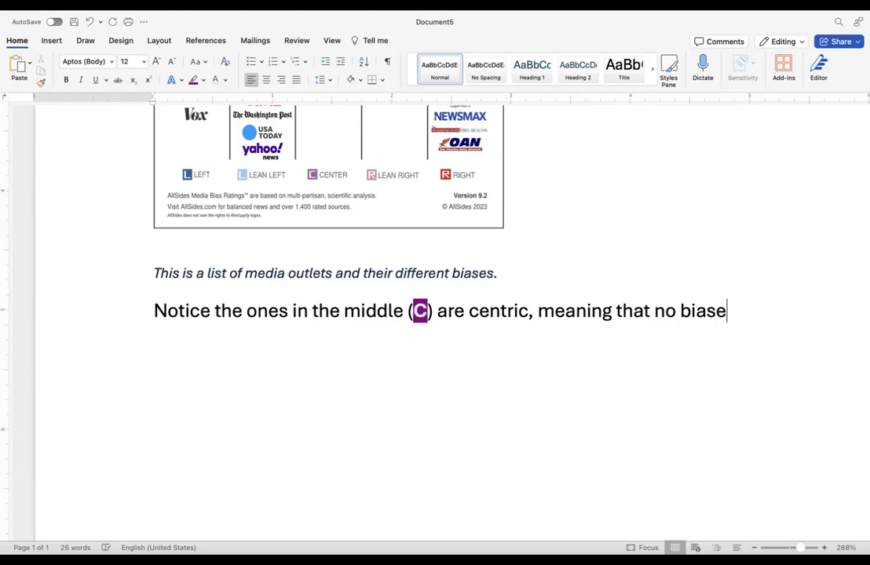
{"action": "type", "text": "s are detected."}
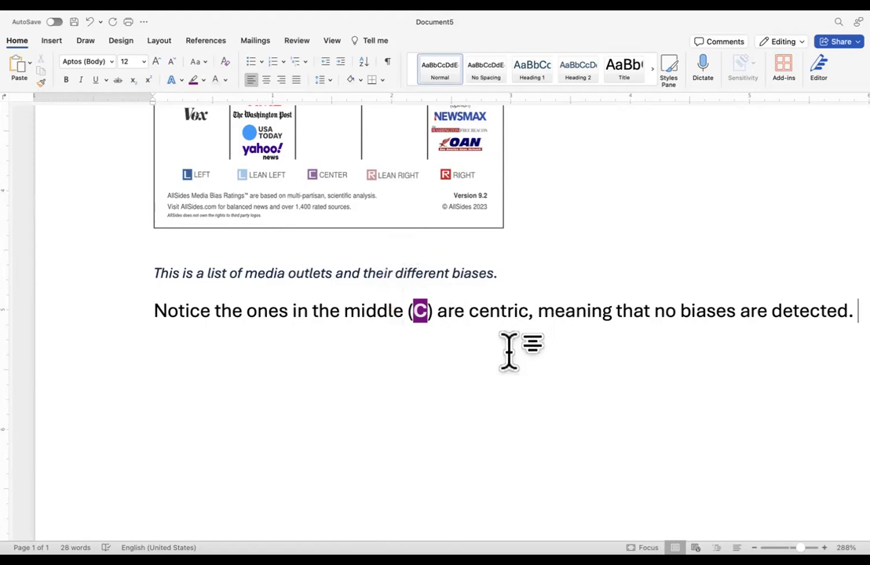
Begin a second sentence in the same paragraph with "Even though some tend to be more centric than others, outlets".
{"action": "type", "text": "Even thhough"}
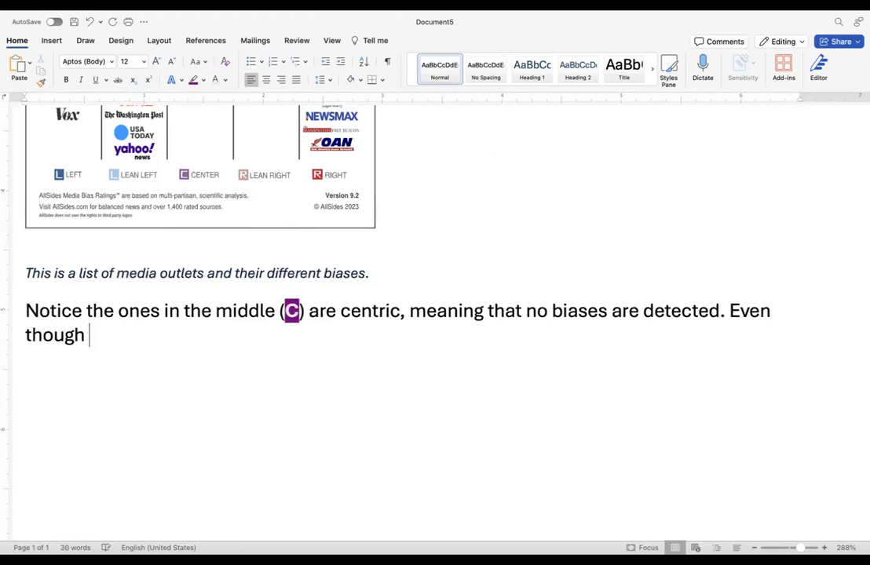
{"action": "scroll", "coordinate": [377, 274], "scroll_direction": "left", "scroll_amount": 2}
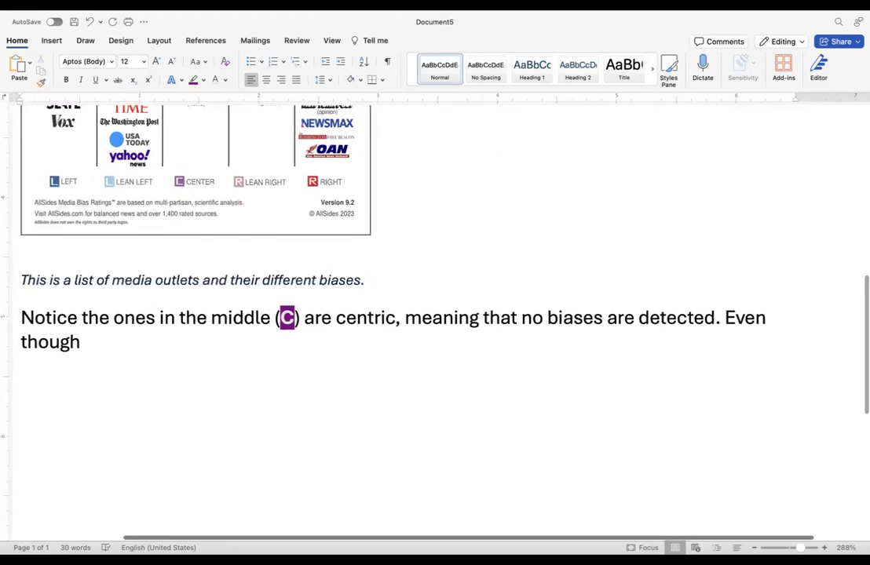
{"action": "type", "text": "some "}
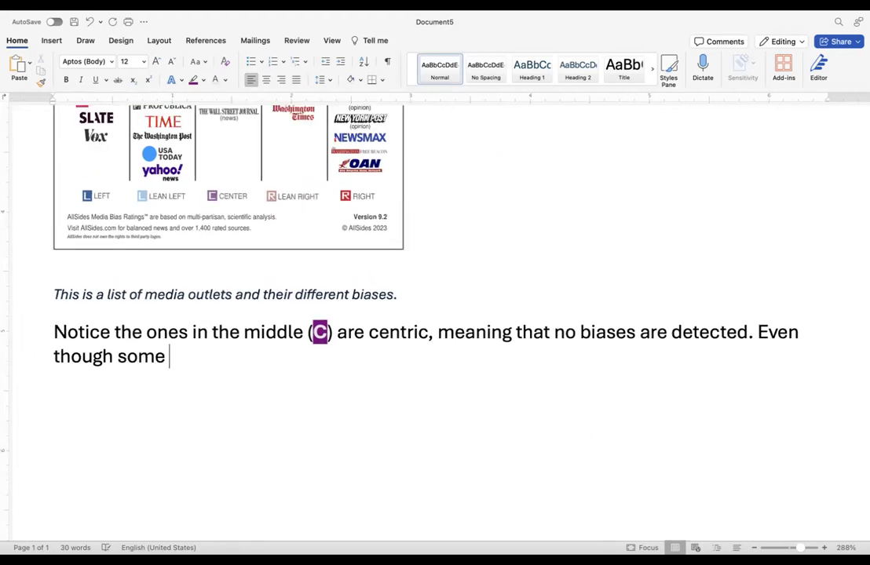
{"action": "type", "text": "tend t"}
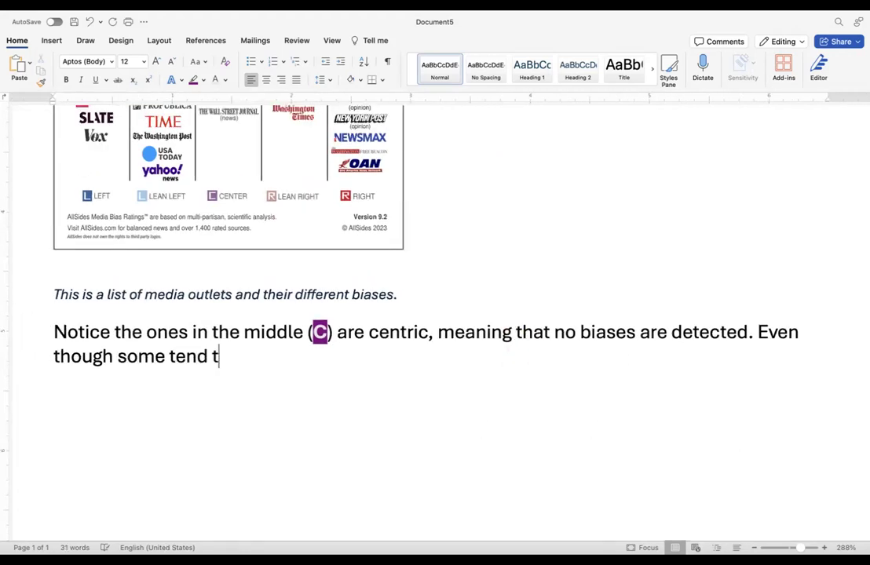
{"action": "type", "text": "o be "}
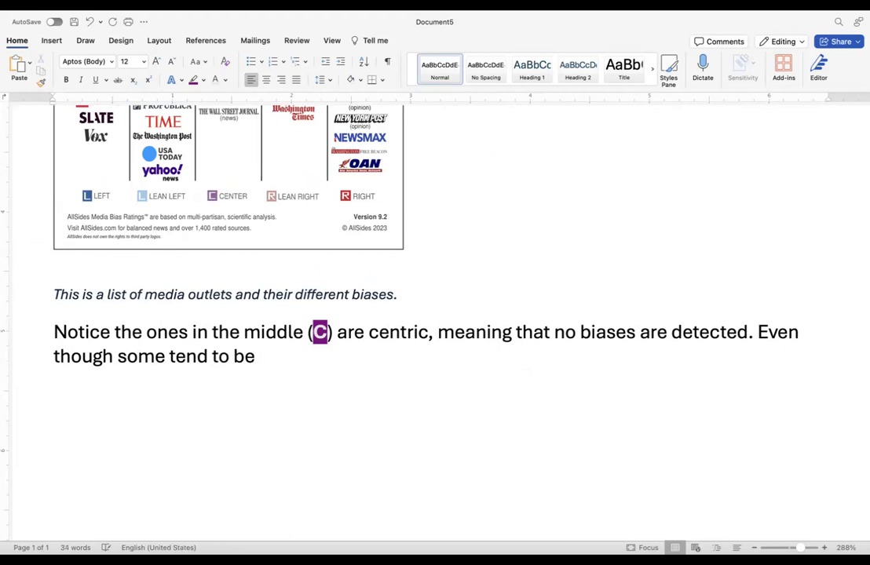
{"action": "type", "text": "more centric thanoth"}
{"action": "key", "text": "BackSpace"}
{"action": "key", "text": "BackSpace"}
{"action": "key", "text": "BackSpace"}
{"action": "type", "text": "others, out"}
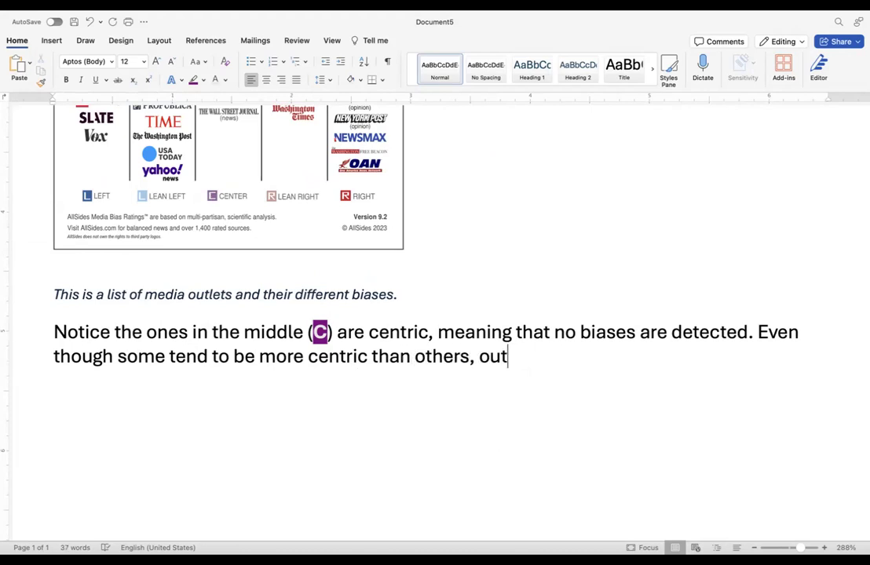
{"action": "type", "text": "lets "}
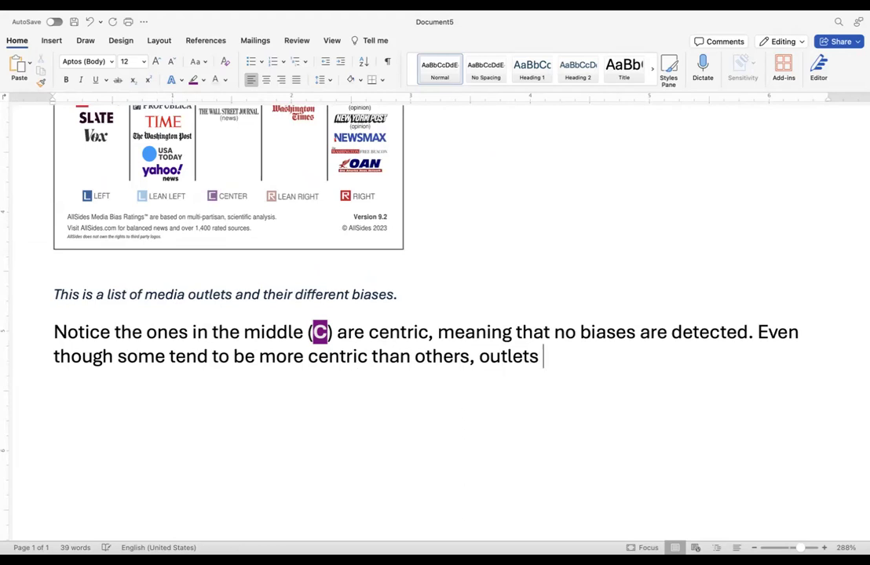
Consult the chart for a left-leaning outlet and continue the sentence with "like ABC News".
{"action": "type", "text": "like"}
{"action": "scroll", "coordinate": [171, 237], "scroll_direction": "up", "scroll_amount": 10}
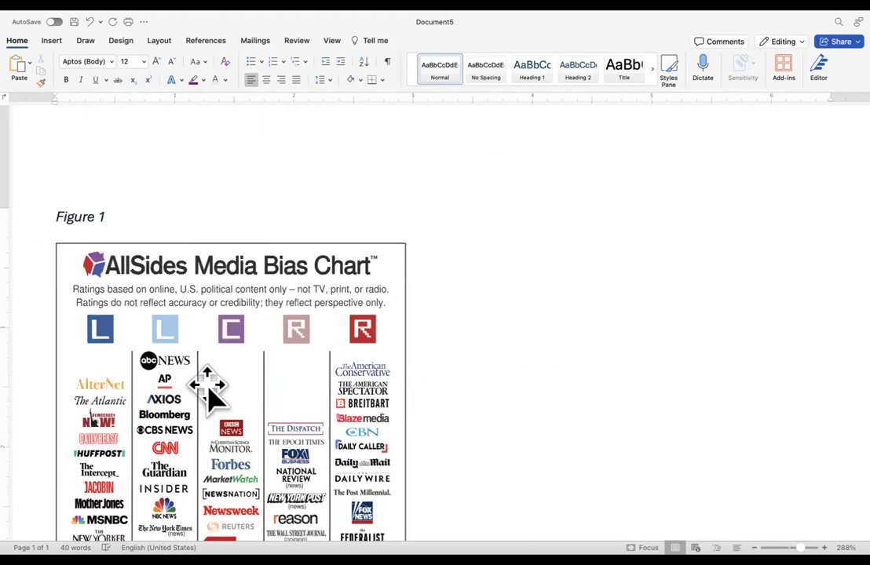
{"action": "scroll", "coordinate": [208, 389], "scroll_direction": "down", "scroll_amount": 5}
{"action": "scroll", "coordinate": [208, 389], "scroll_direction": "right", "scroll_amount": 2}
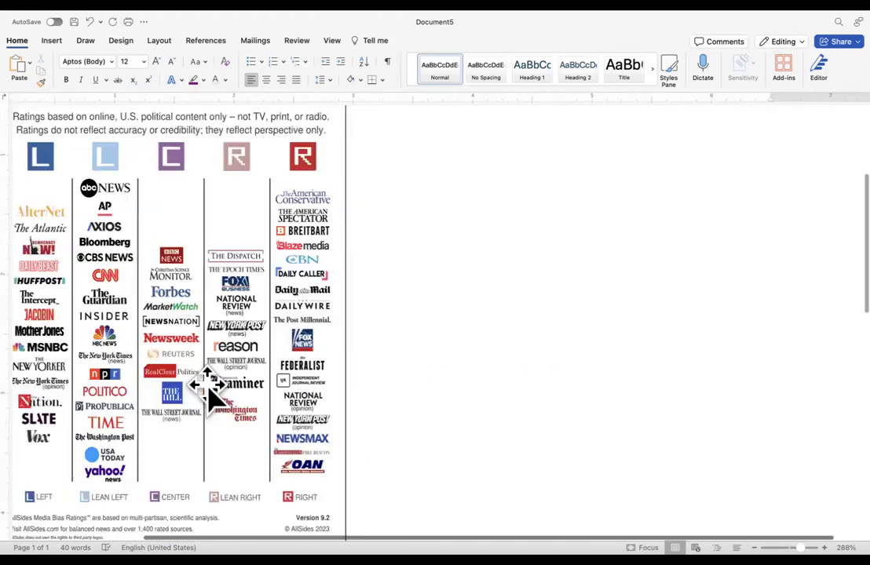
{"action": "scroll", "coordinate": [208, 389], "scroll_direction": "down", "scroll_amount": 8}
{"action": "scroll", "coordinate": [208, 388], "scroll_direction": "right", "scroll_amount": 1}
{"action": "type", "text": "A"}
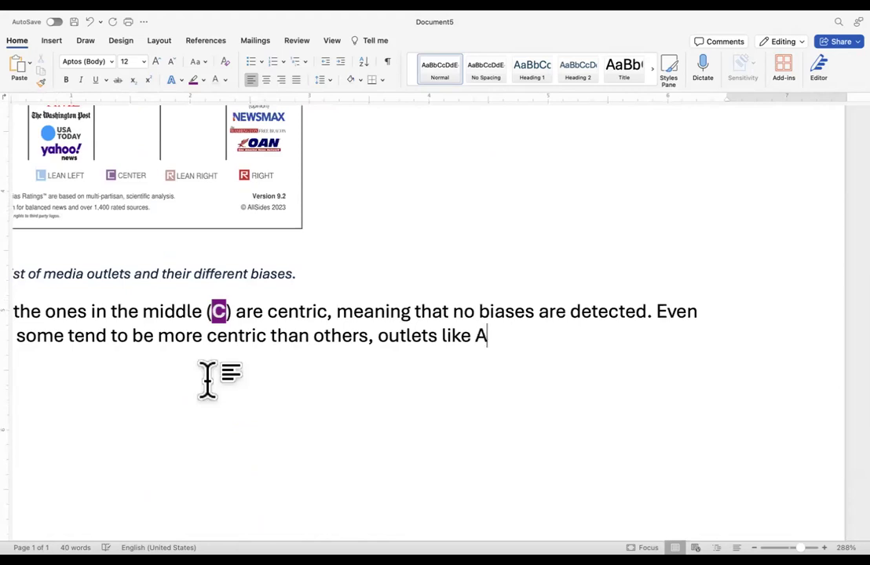
{"action": "type", "text": "BC n"}
{"action": "key", "text": "BackSpace"}
{"action": "type", "text": "News"}
Consult the chart for a right-leaning outlet and continue the sentence after "ABC News" with "and FOX News".
{"action": "scroll", "coordinate": [243, 369], "scroll_direction": "up", "scroll_amount": 10}
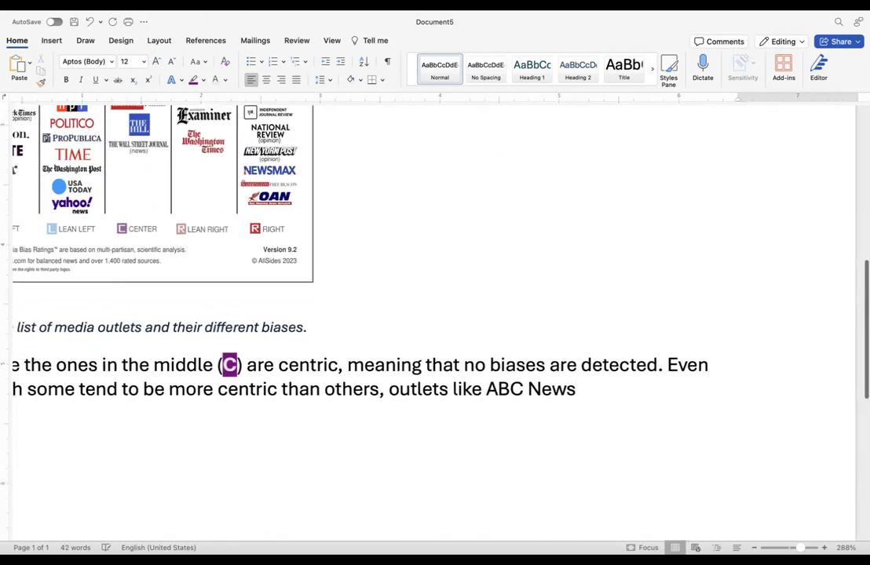
{"action": "scroll", "coordinate": [235, 464], "scroll_direction": "down", "scroll_amount": 5}
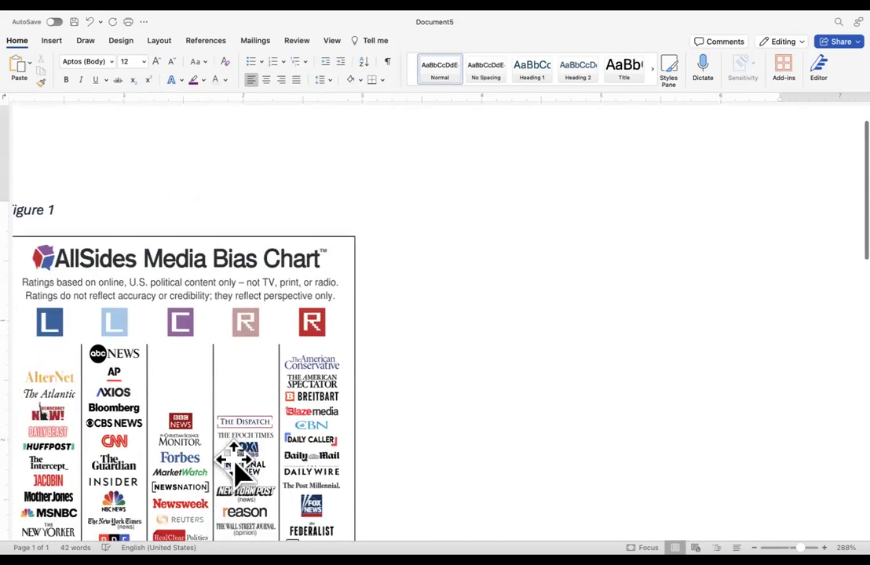
{"action": "scroll", "coordinate": [240, 470], "scroll_direction": "down", "scroll_amount": 2}
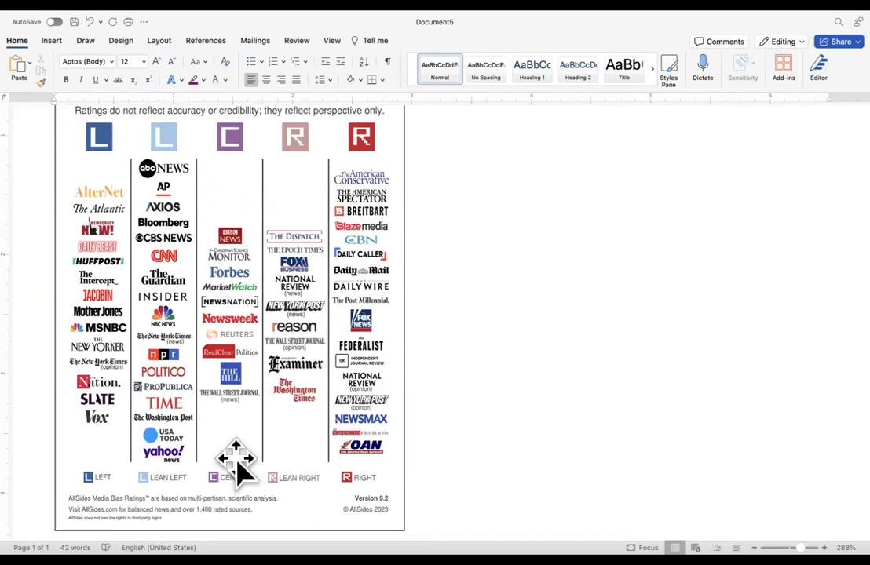
{"action": "scroll", "coordinate": [236, 463], "scroll_direction": "down", "scroll_amount": 8}
{"action": "scroll", "coordinate": [236, 463], "scroll_direction": "right", "scroll_amount": 4}
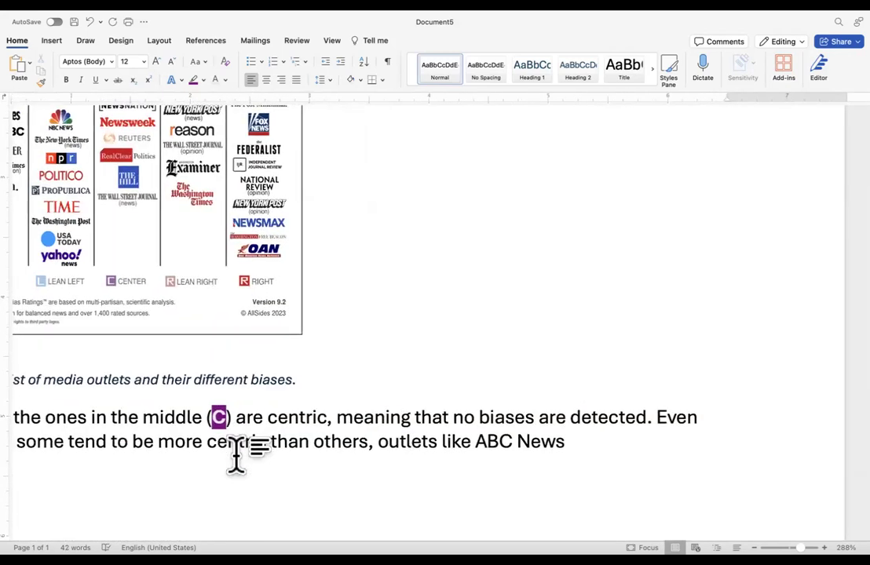
{"action": "type", "text": "and F"}
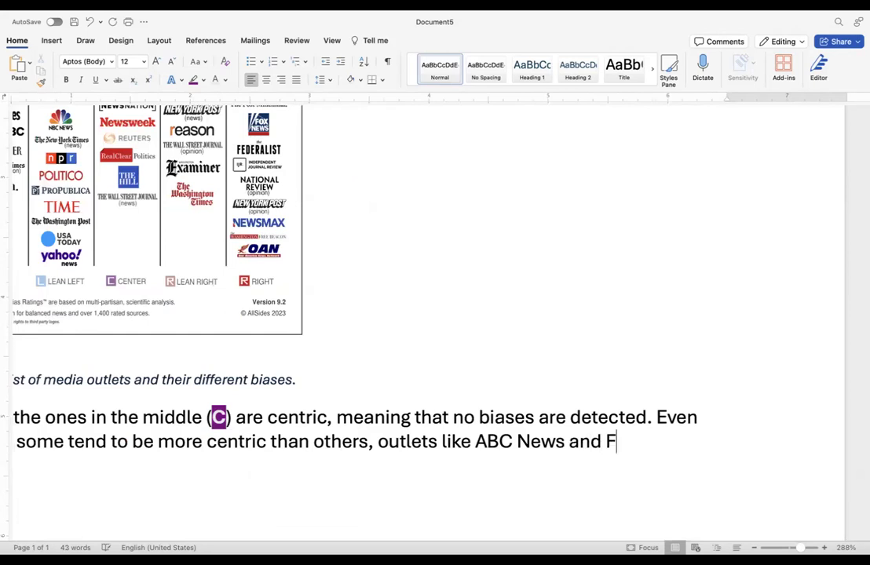
{"action": "type", "text": "OX News"}
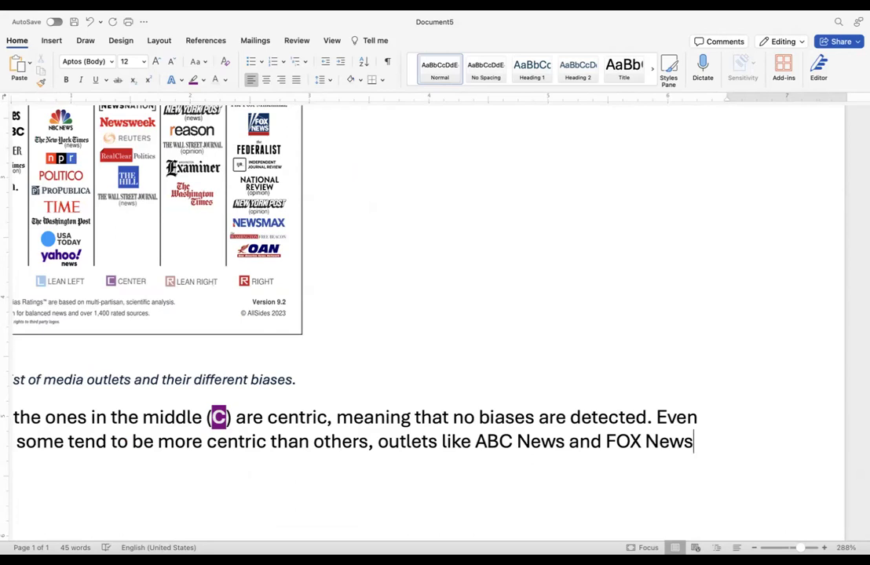
Finish the second sentence with "tend to lean more to the left and right, respectively.".
{"action": "type", "text": " tend"}
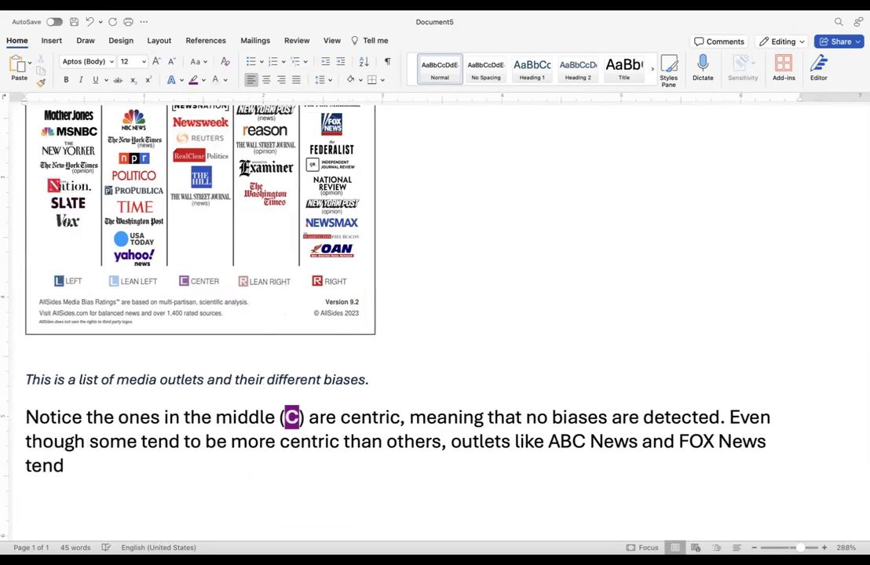
{"action": "type", "text": " to lean"}
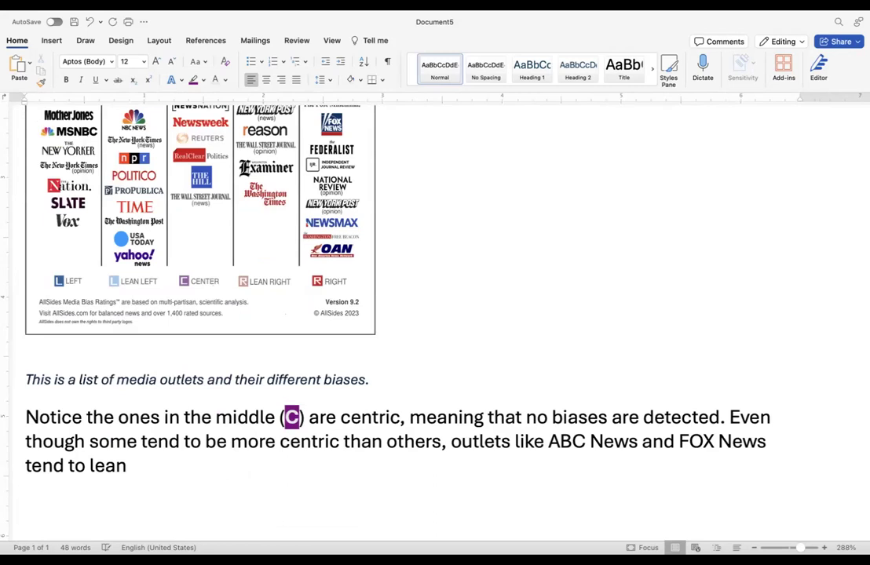
{"action": "type", "text": " more to the "}
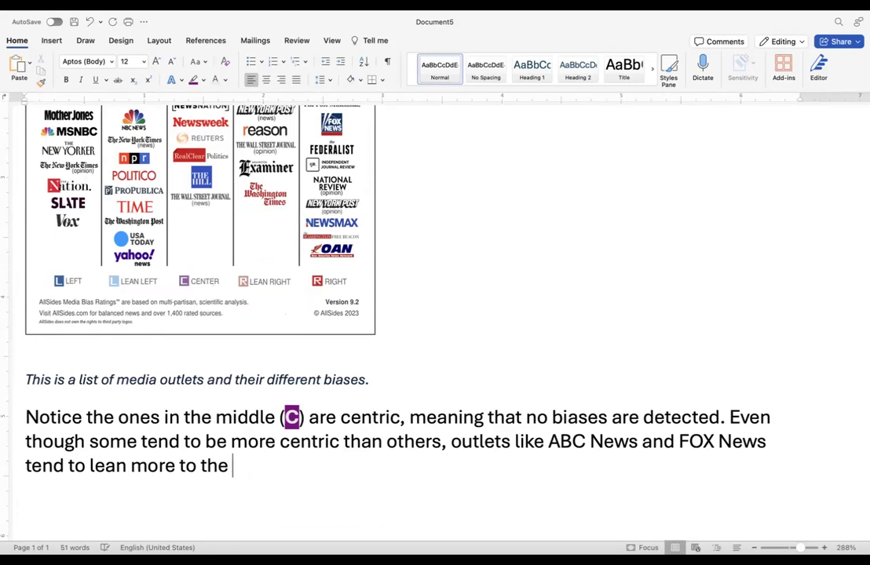
{"action": "type", "text": "left and r"}
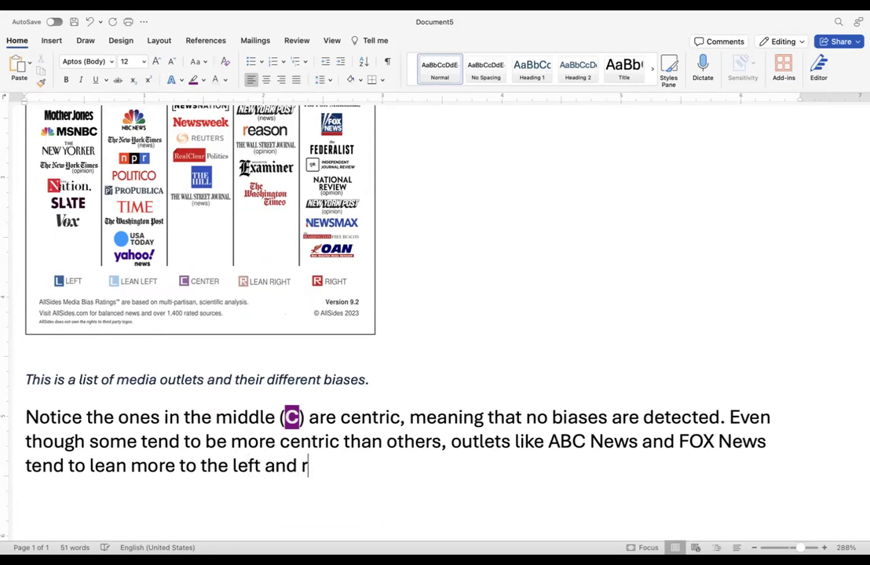
{"action": "type", "text": "ight, respectively,"}
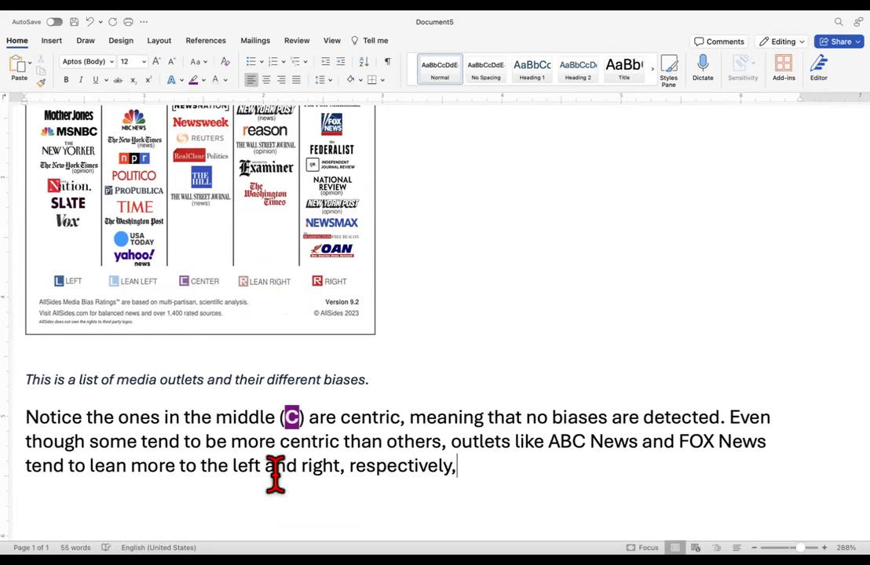
{"action": "key", "text": "BackSpace"}
{"action": "left_click_drag", "start_coordinate": [649, 440], "coordinate": [573, 446]}
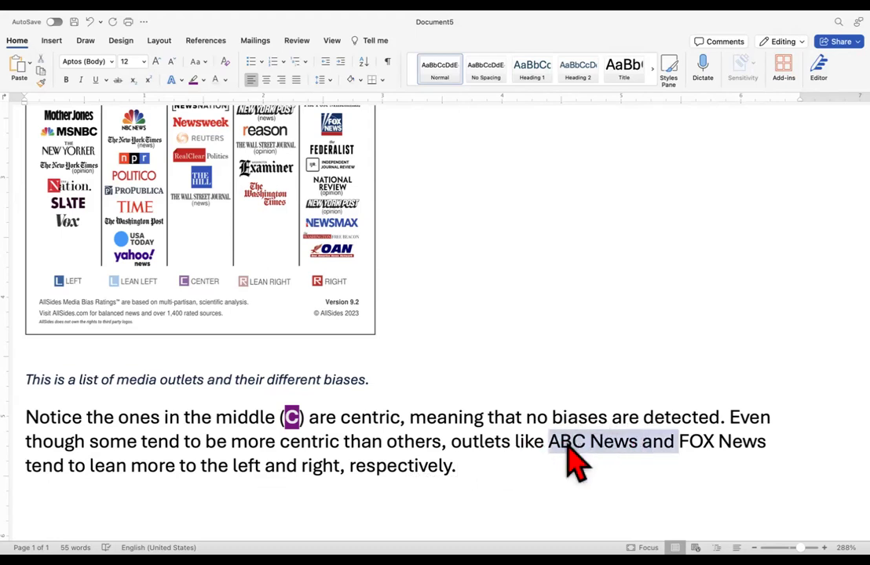
{"action": "left_click_drag", "start_coordinate": [776, 440], "coordinate": [754, 443]}
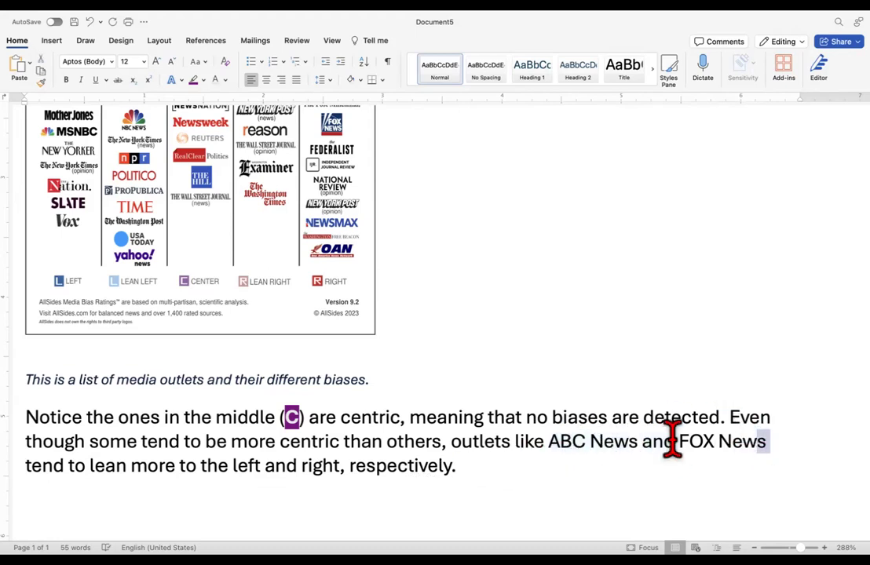
{"action": "left_click_drag", "start_coordinate": [549, 443], "coordinate": [575, 445]}
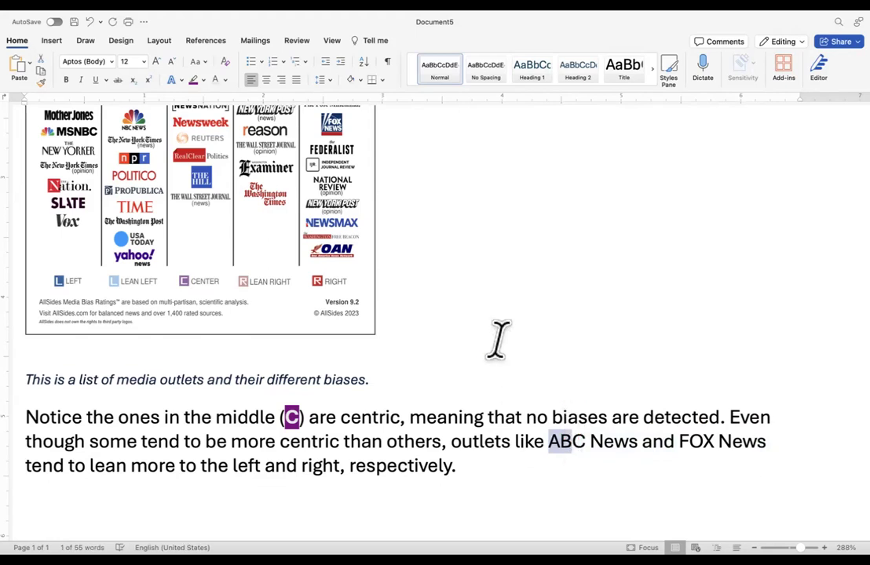
{"action": "left_click", "coordinate": [398, 431]}
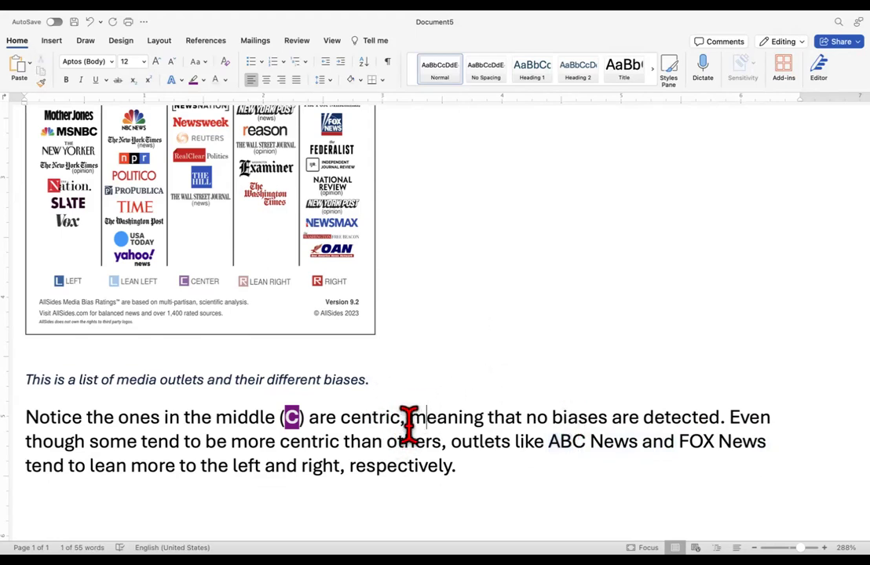
Format the caption below the chart and the paragraph under it as 10 pt italic text.
{"action": "left_click_drag", "start_coordinate": [463, 466], "coordinate": [143, 391]}
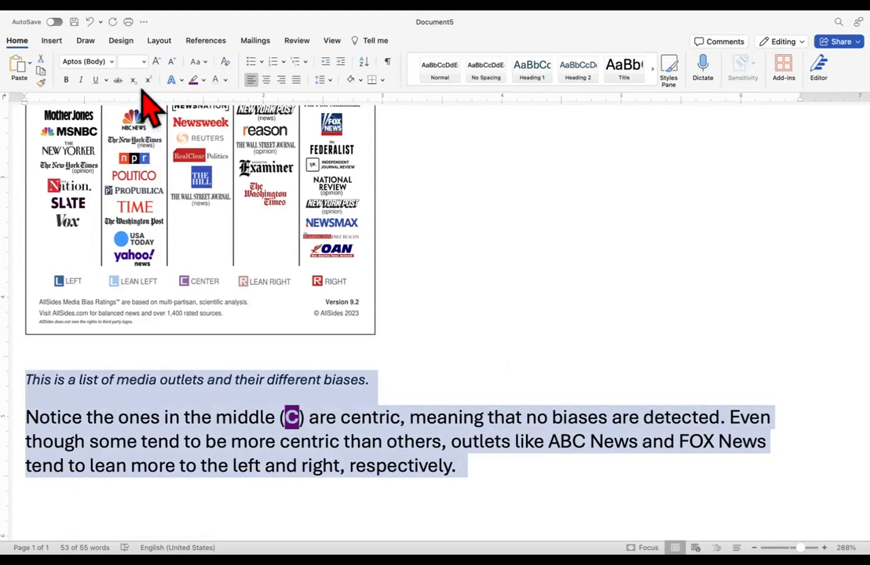
{"action": "left_click", "coordinate": [143, 62]}
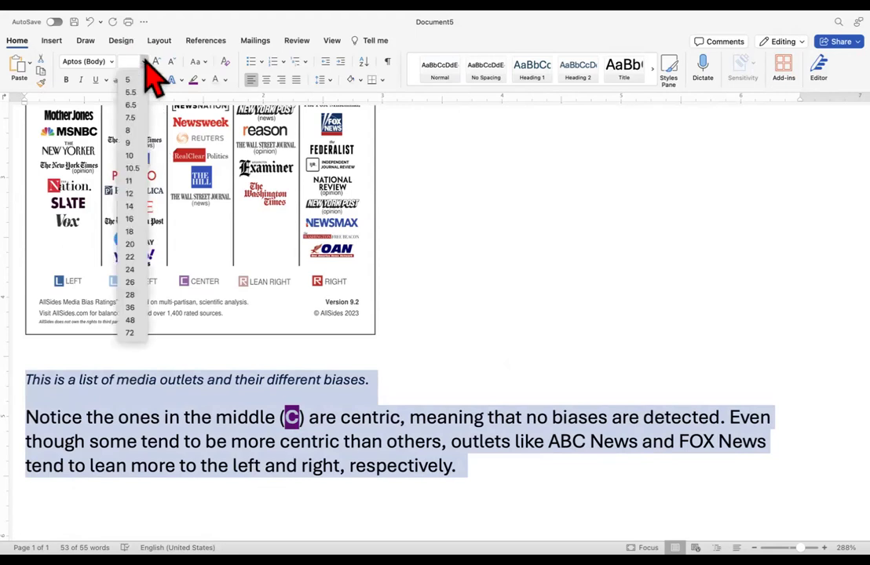
{"action": "left_click", "coordinate": [133, 156]}
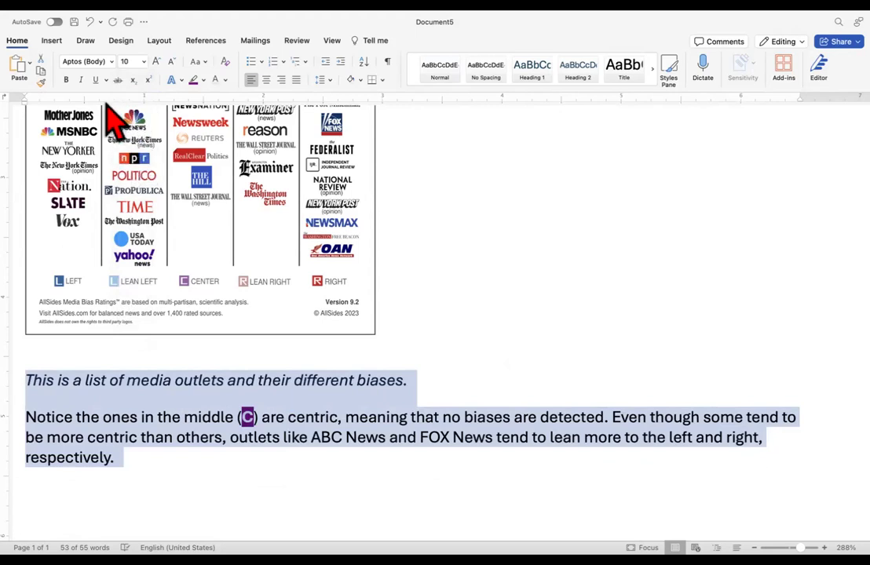
{"action": "left_click", "coordinate": [81, 79]}
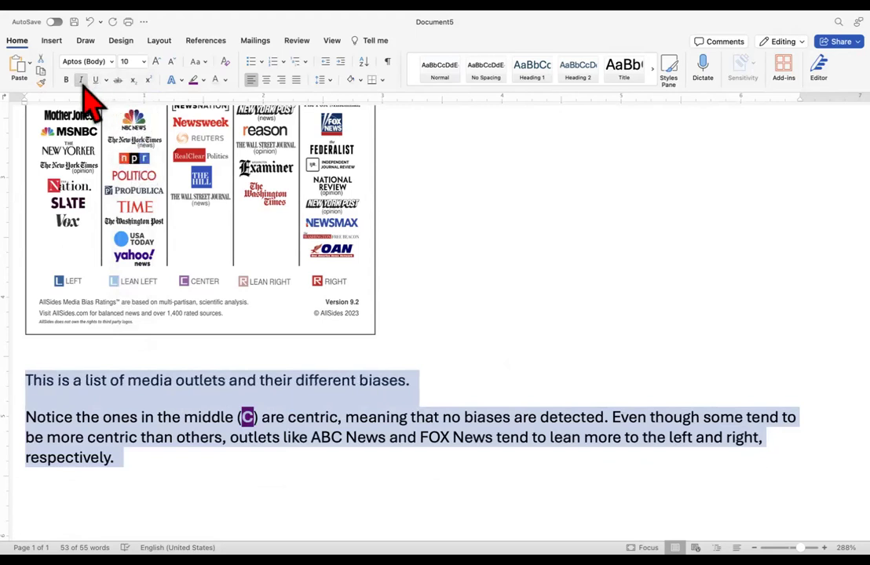
{"action": "left_click", "coordinate": [80, 81]}
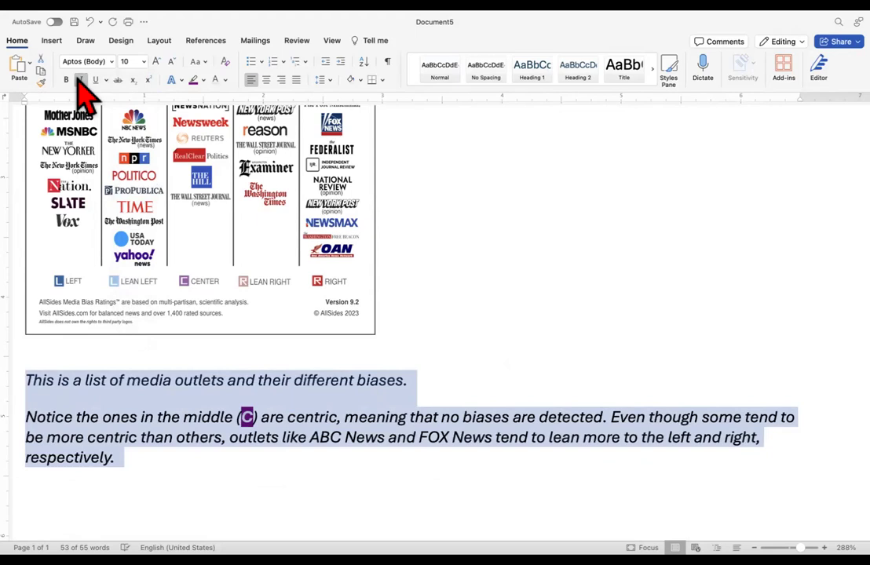
{"action": "left_click", "coordinate": [81, 81]}
{"action": "left_click", "coordinate": [81, 81]}
{"action": "left_click", "coordinate": [152, 461]}
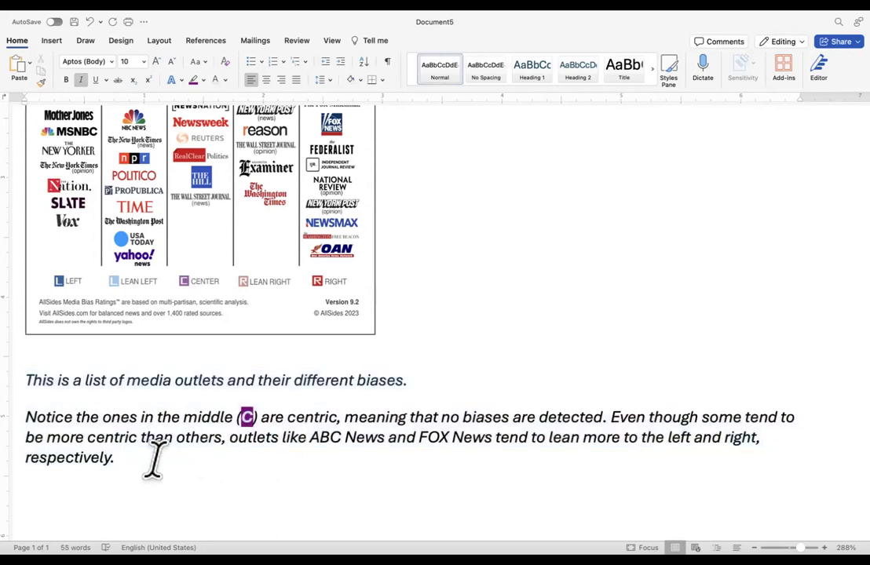
Set the spacing after to 0 for the caption below the chart and the paragraph under it.
{"action": "left_click_drag", "start_coordinate": [151, 461], "coordinate": [63, 405]}
{"action": "right_click", "coordinate": [63, 404]}
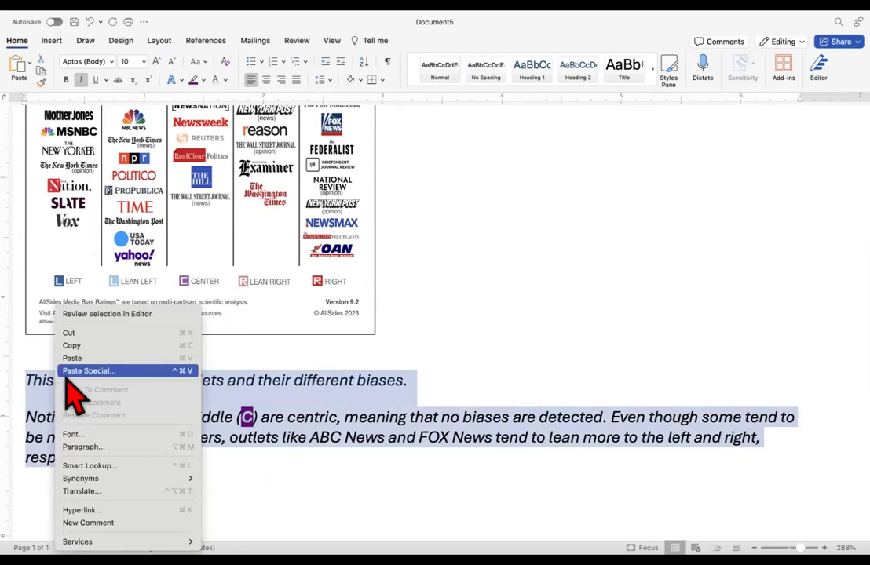
{"action": "left_click", "coordinate": [108, 446]}
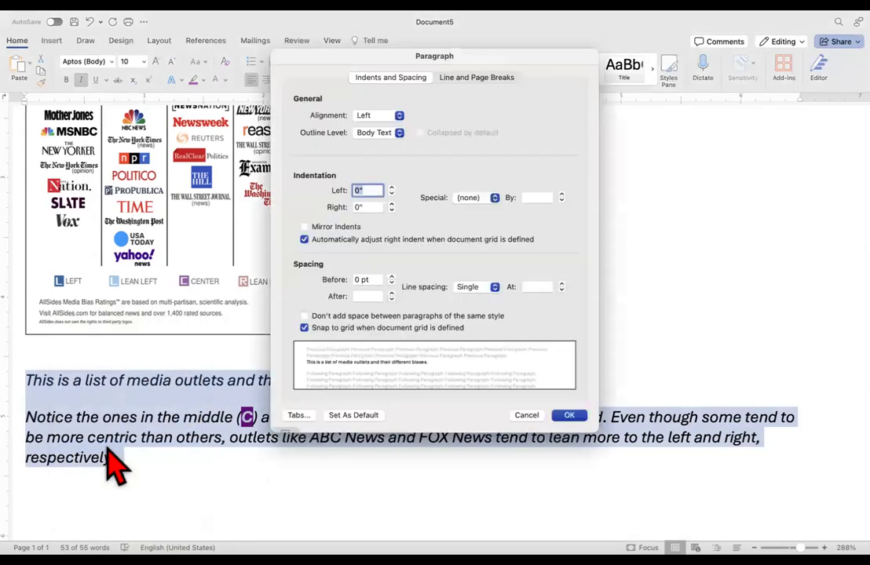
{"action": "left_click", "coordinate": [365, 296]}
{"action": "type", "text": "0"}
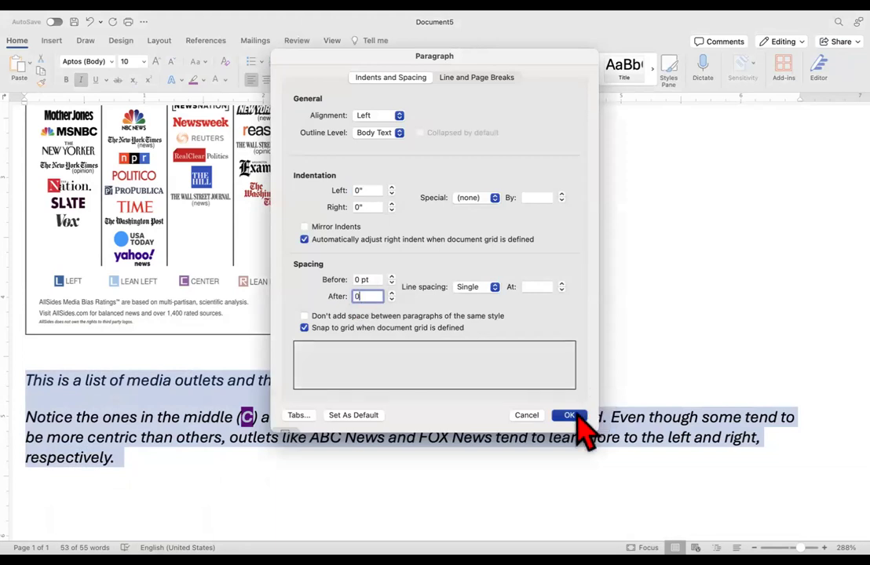
{"action": "left_click", "coordinate": [571, 415]}
{"action": "left_click", "coordinate": [561, 421]}
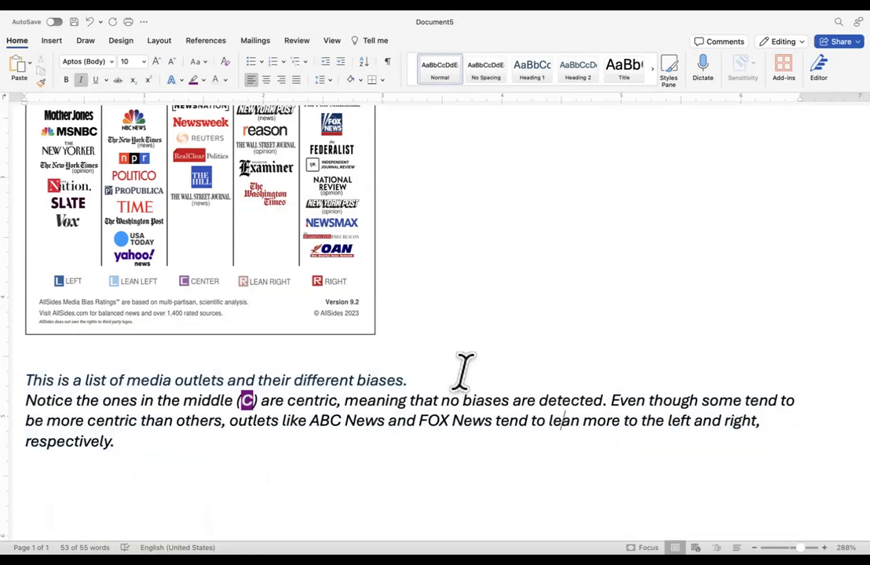
Narrow the paragraph toward the chart's width by breaking its lines after "meaning", "tend to", "ABC News and" and "right,".
{"action": "left_click", "coordinate": [409, 400]}
{"action": "key", "text": "Return"}
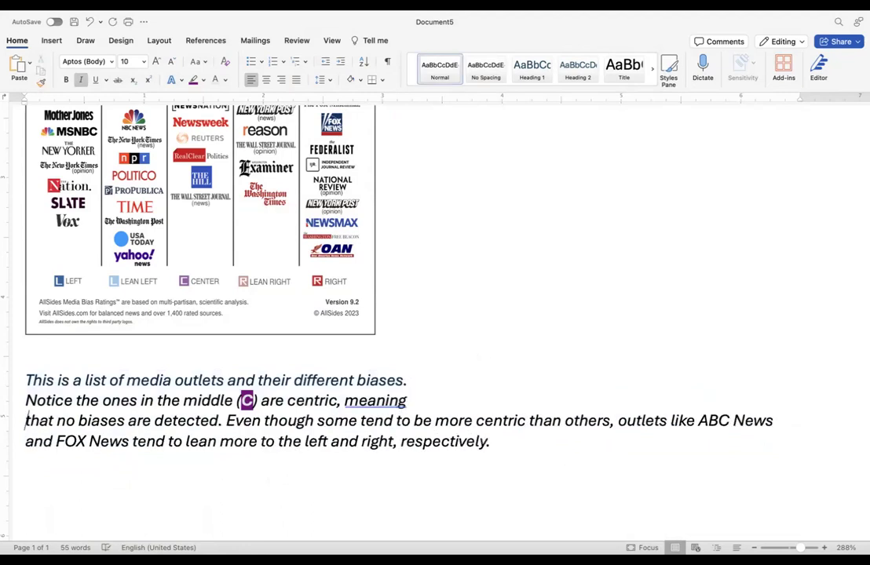
{"action": "left_click", "coordinate": [415, 421]}
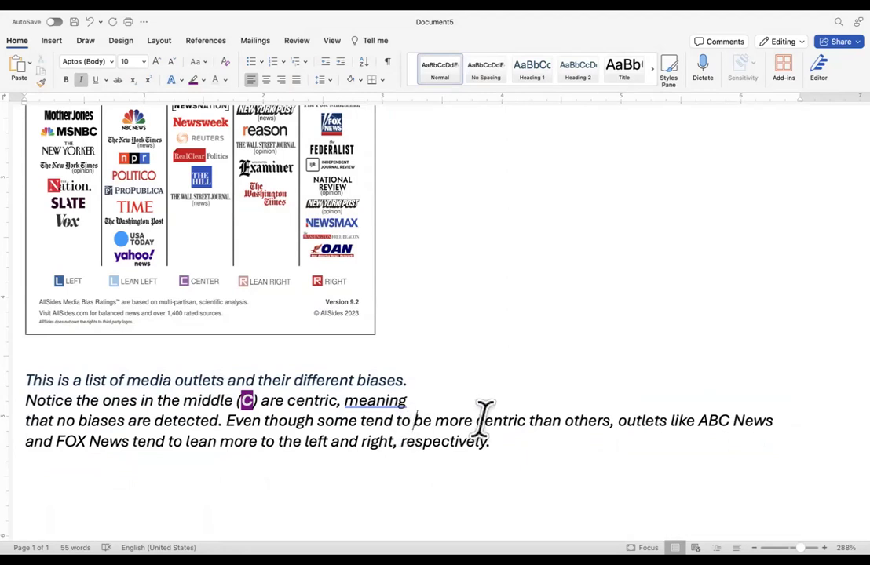
{"action": "key", "text": "Return"}
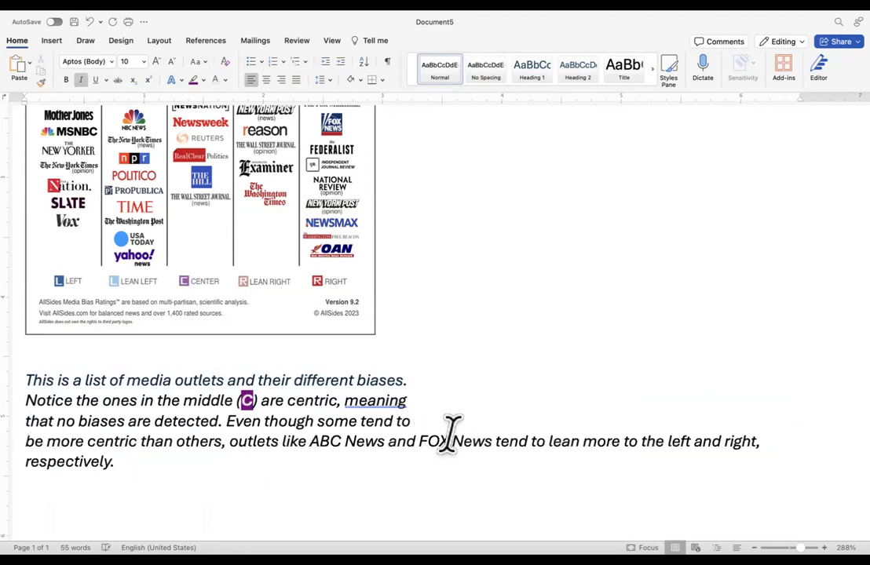
{"action": "left_click", "coordinate": [421, 441]}
{"action": "key", "text": "Return"}
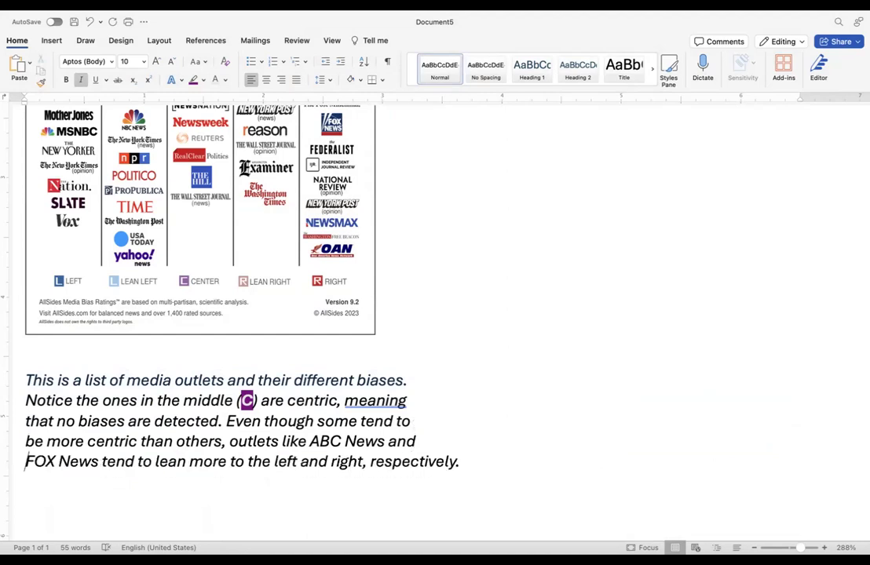
{"action": "left_click", "coordinate": [369, 463]}
{"action": "key", "text": "Return"}
{"action": "scroll", "coordinate": [376, 446], "scroll_direction": "left", "scroll_amount": 5}
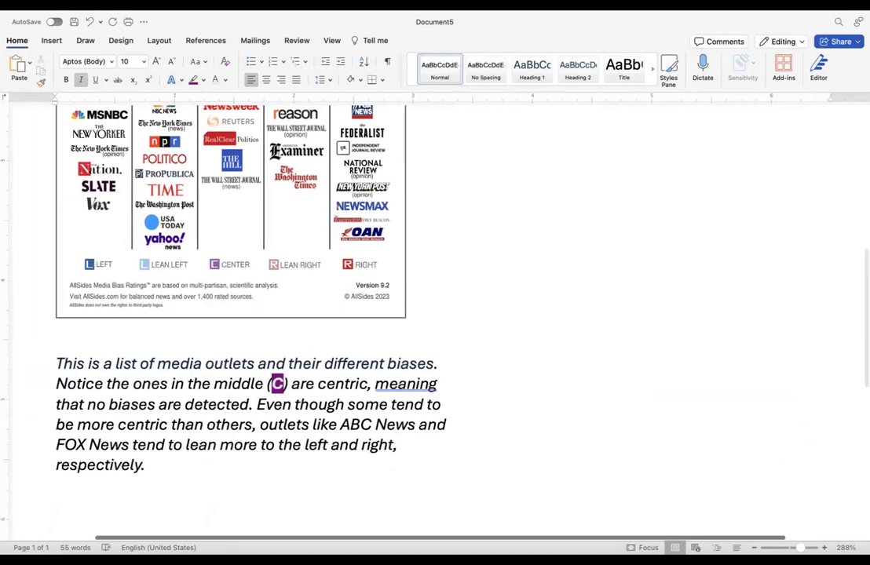
{"action": "left_click", "coordinate": [364, 351]}
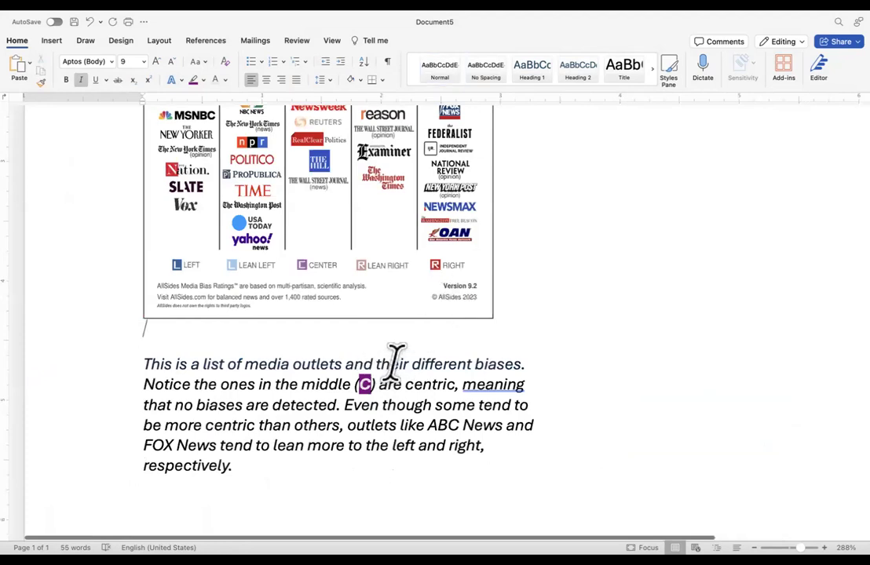
{"action": "left_click_drag", "start_coordinate": [532, 364], "coordinate": [102, 332]}
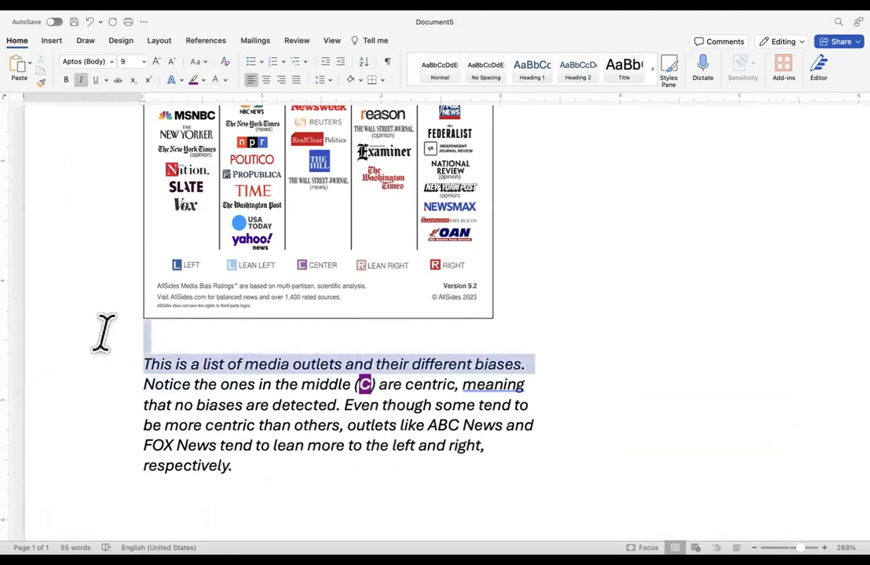
{"action": "left_click", "coordinate": [322, 79]}
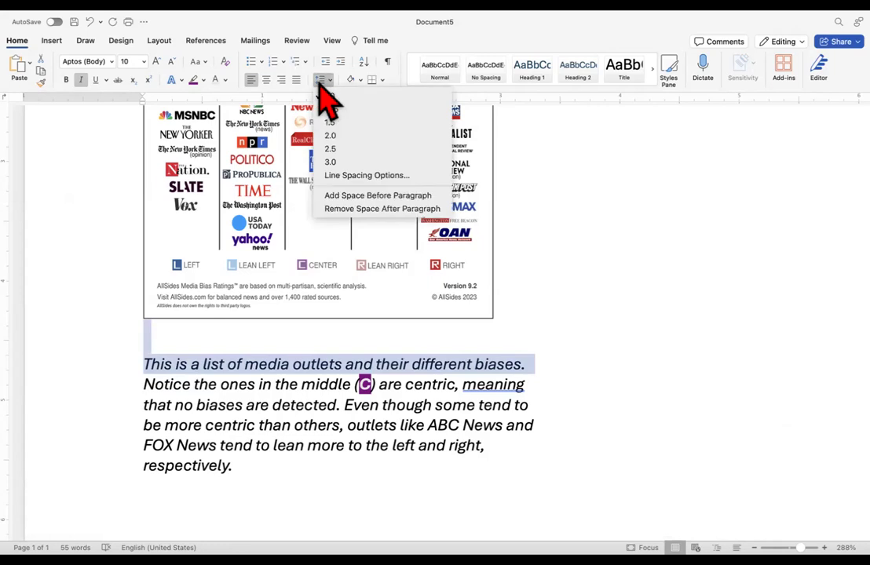
{"action": "key", "text": "Escape"}
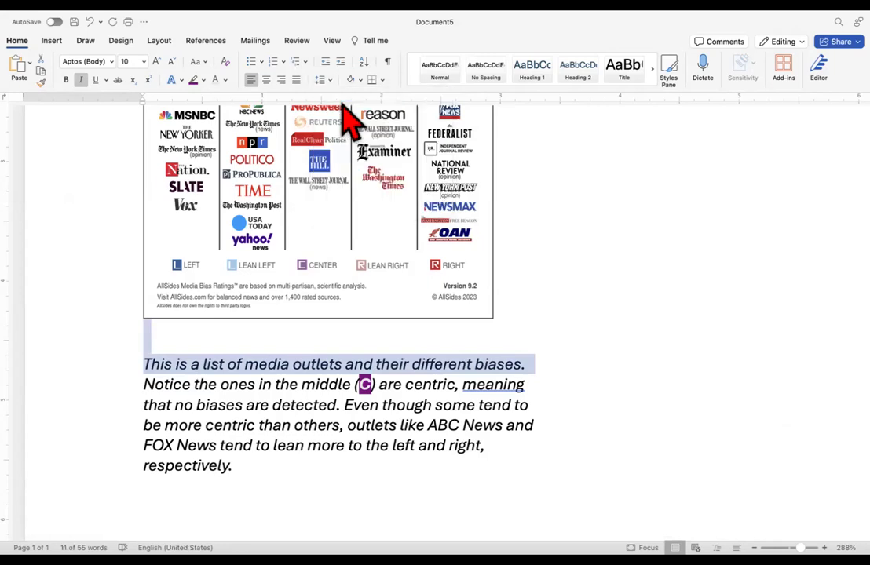
{"action": "left_click", "coordinate": [309, 334]}
{"action": "scroll", "coordinate": [302, 389], "scroll_direction": "down", "scroll_amount": 5}
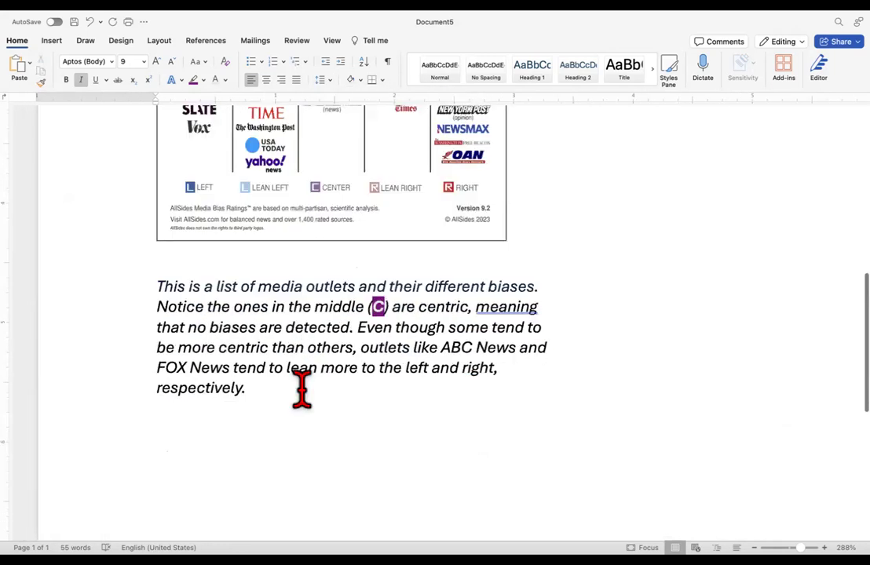
Rewrite the note's last word in lowercase as "respectively" without the period and open a parenthesis after it.
{"action": "left_click", "coordinate": [264, 324]}
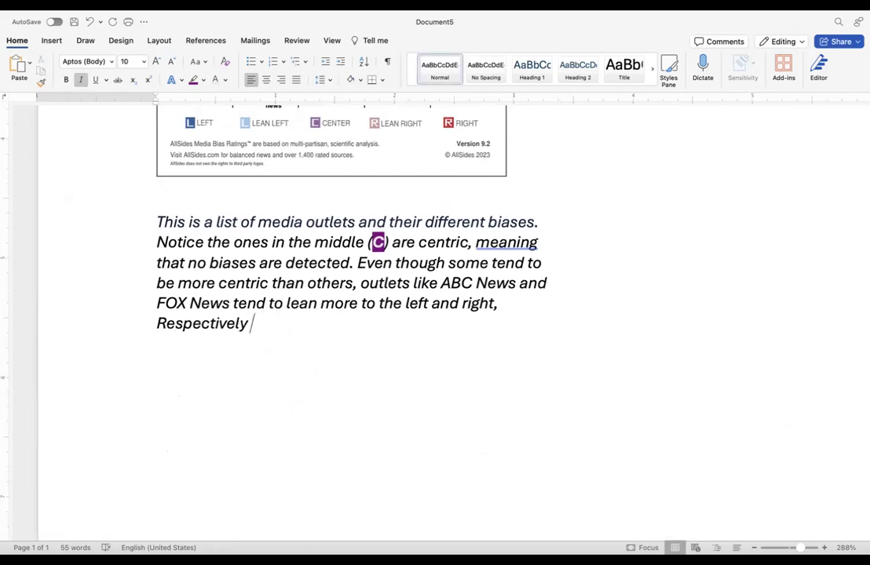
{"action": "key", "text": "BackSpace"}
{"action": "key", "text": "BackSpace"}
{"action": "key", "text": "BackSpace"}
{"action": "key", "text": "BackSpace"}
{"action": "key", "text": "BackSpace"}
{"action": "key", "text": "BackSpace"}
{"action": "key", "text": "BackSpace"}
{"action": "key", "text": "BackSpace"}
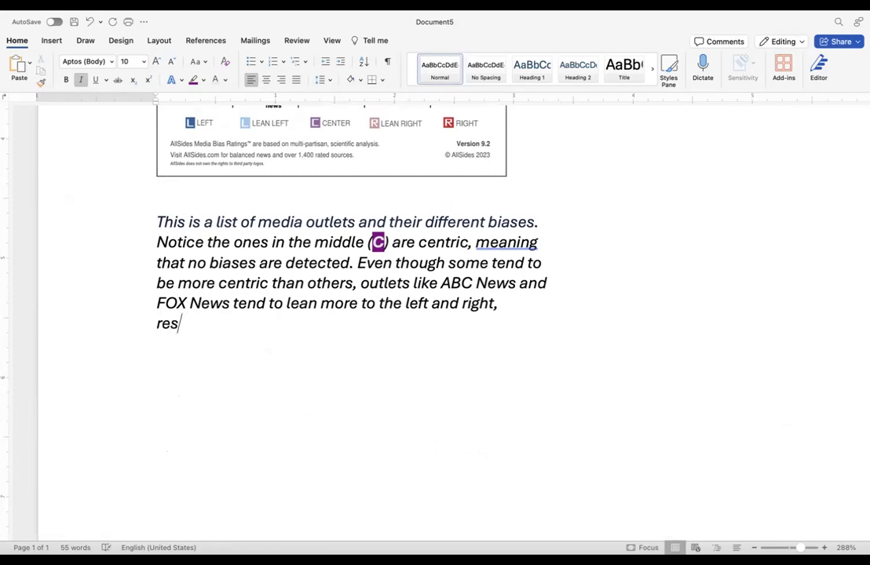
{"action": "type", "text": "respectively ("}
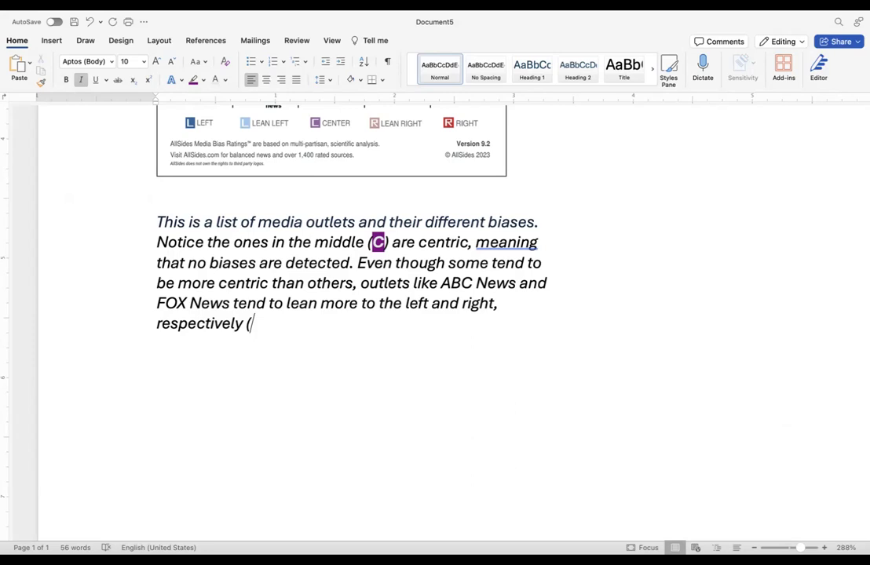
{"action": "right_click", "coordinate": [257, 325]}
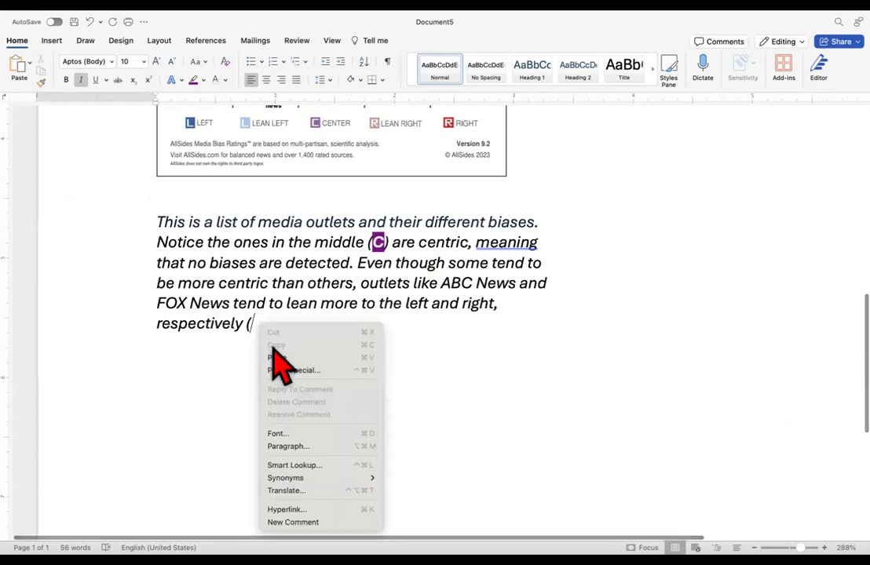
{"action": "left_click", "coordinate": [277, 358]}
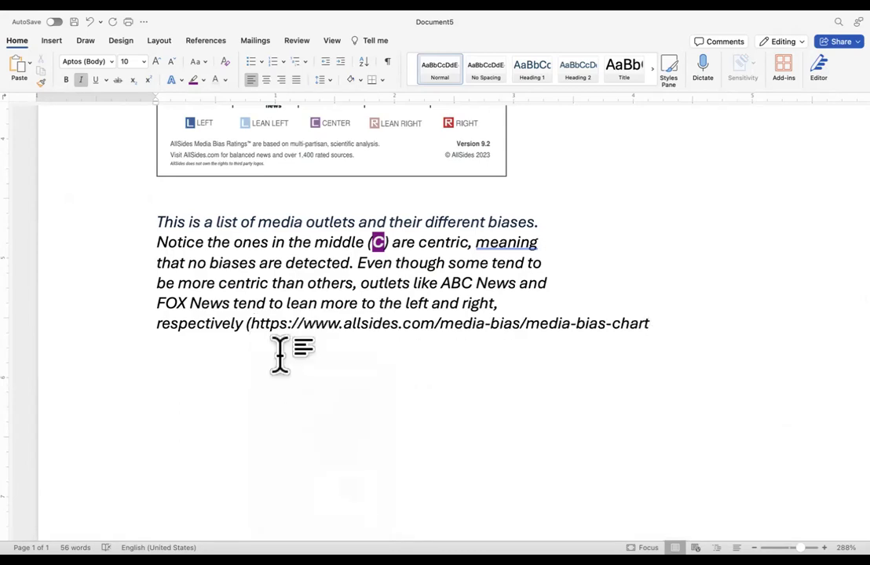
{"action": "type", "text": ")."}
{"action": "key", "text": "Return"}
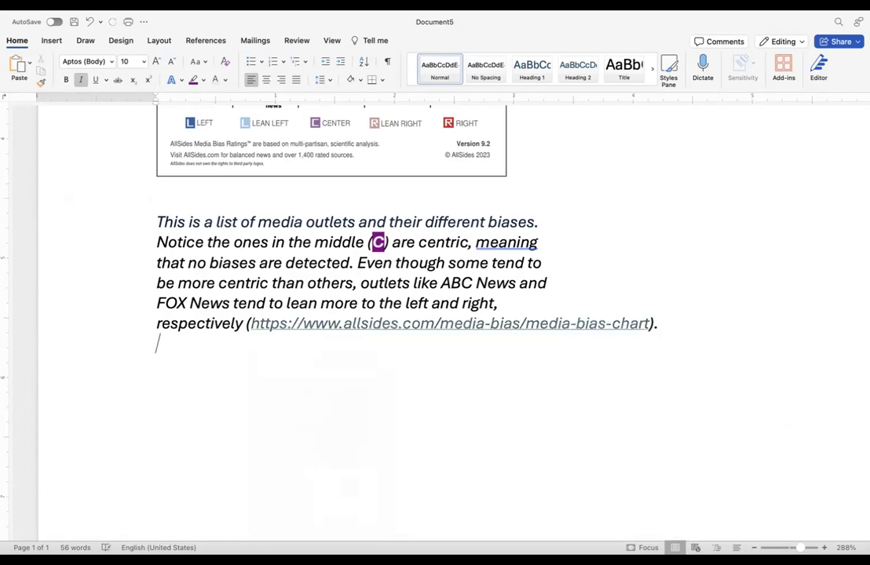
{"action": "left_click", "coordinate": [244, 323]}
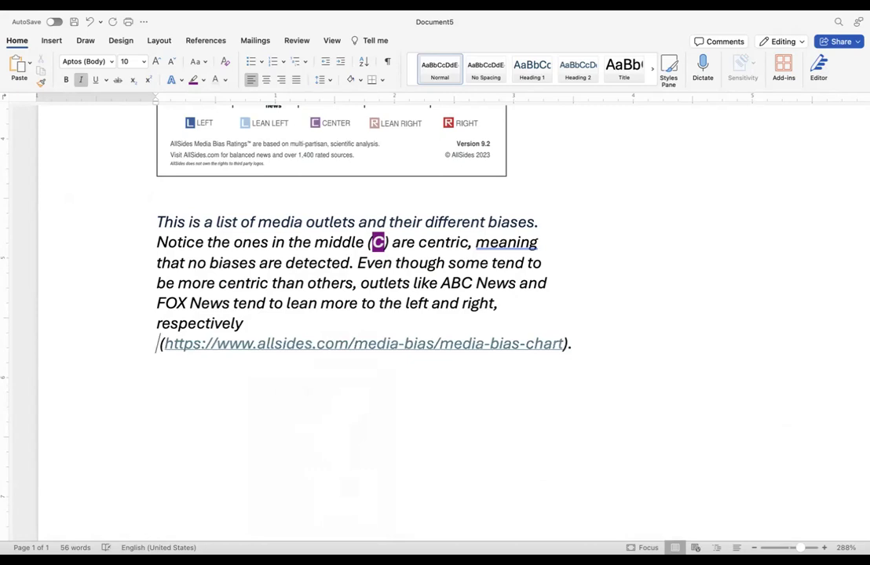
{"action": "key", "text": "BackSpace"}
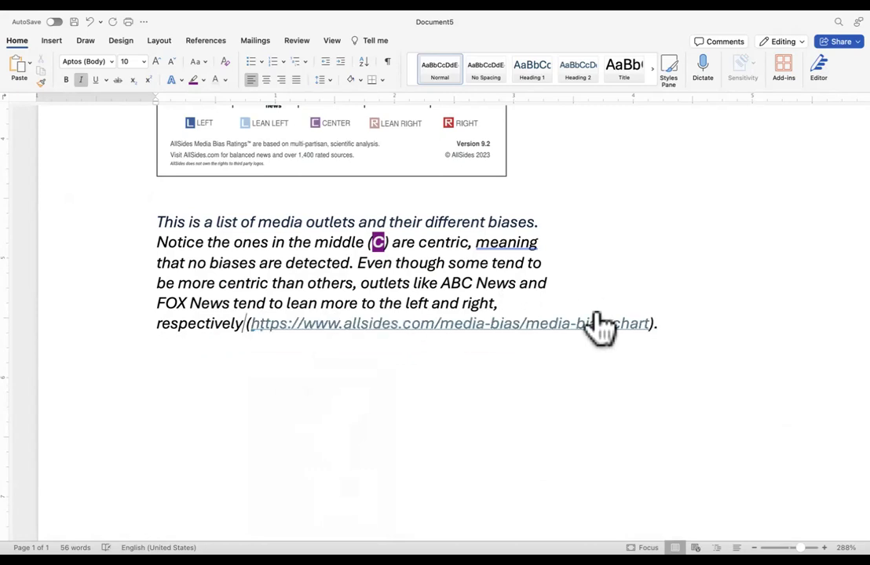
Reduce the parenthesized source link at the end of the note to 8 pt.
{"action": "left_click", "coordinate": [658, 322], "text": "shift"}
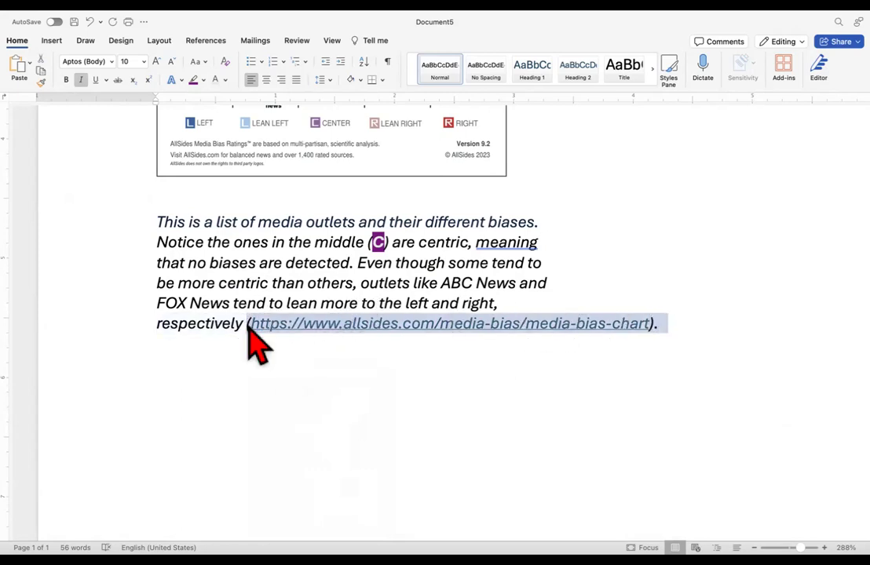
{"action": "left_click", "coordinate": [144, 62]}
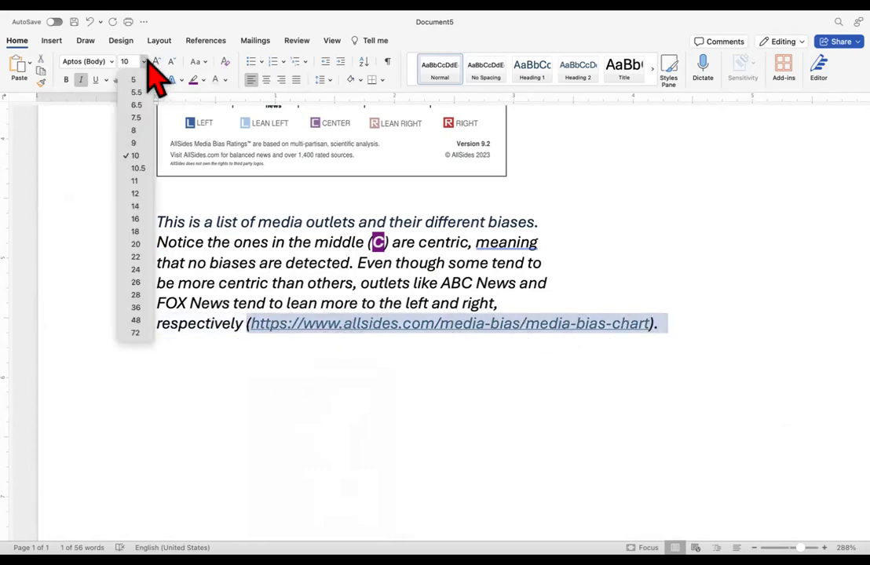
{"action": "left_click", "coordinate": [135, 130]}
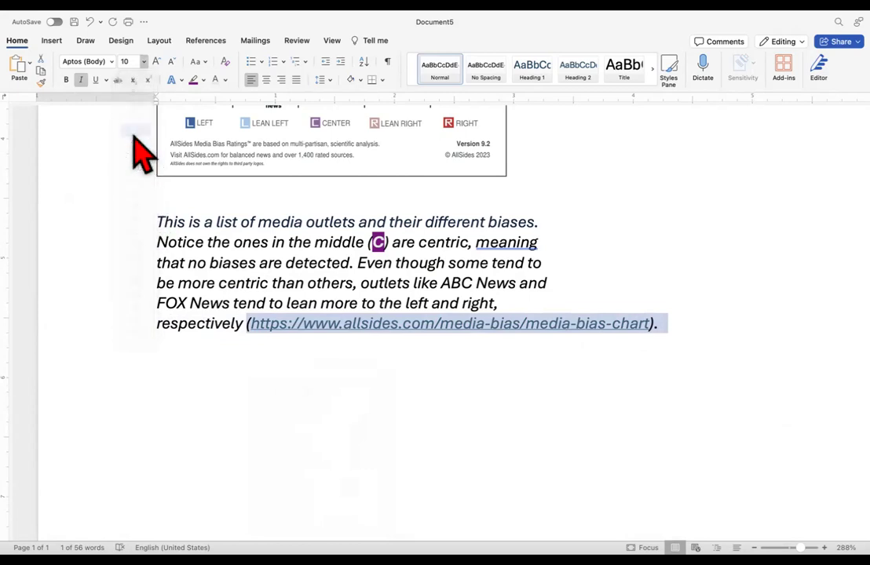
{"action": "left_click", "coordinate": [540, 345]}
Try 2.0 line spacing on a new blank line below the note and delete that line.
{"action": "scroll", "coordinate": [540, 343], "scroll_direction": "down", "scroll_amount": 1}
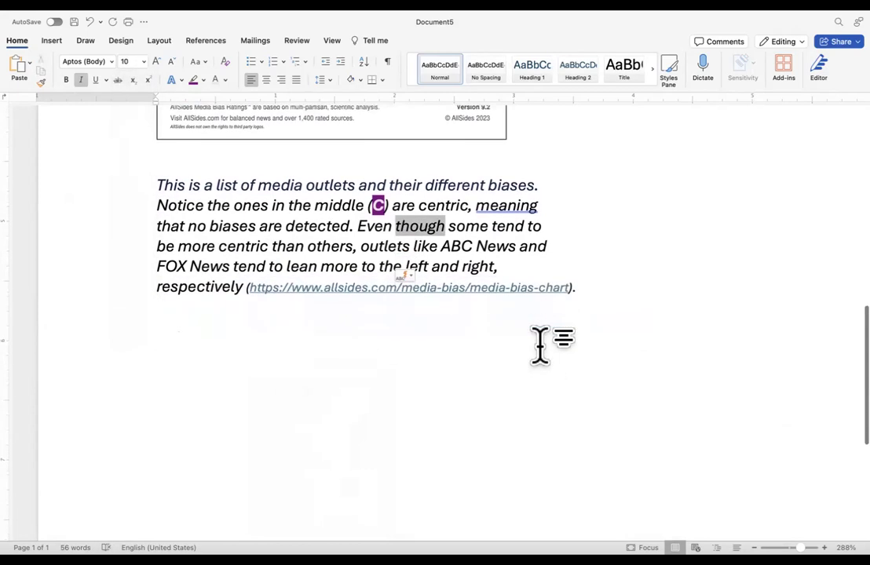
{"action": "scroll", "coordinate": [537, 344], "scroll_direction": "up", "scroll_amount": 3}
{"action": "scroll", "coordinate": [537, 345], "scroll_direction": "up", "scroll_amount": 10}
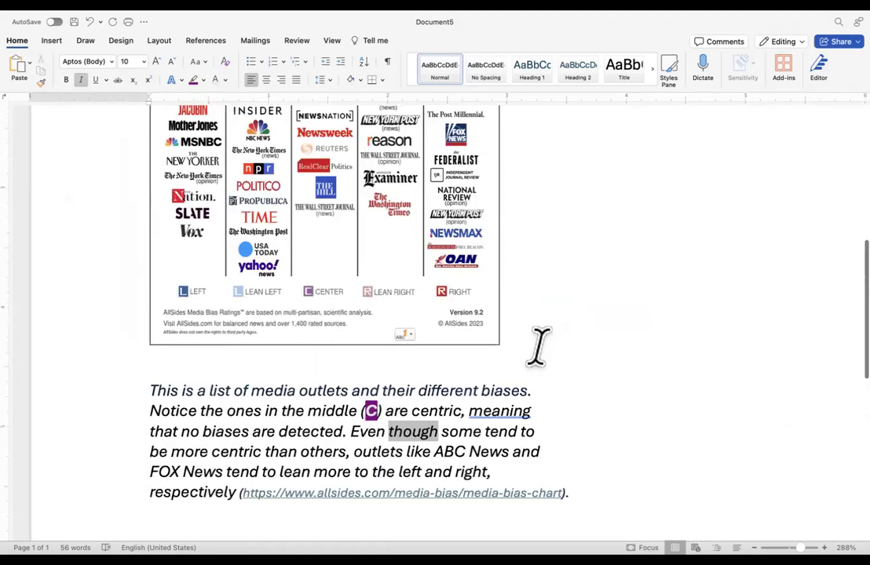
{"action": "scroll", "coordinate": [539, 345], "scroll_direction": "down", "scroll_amount": 10}
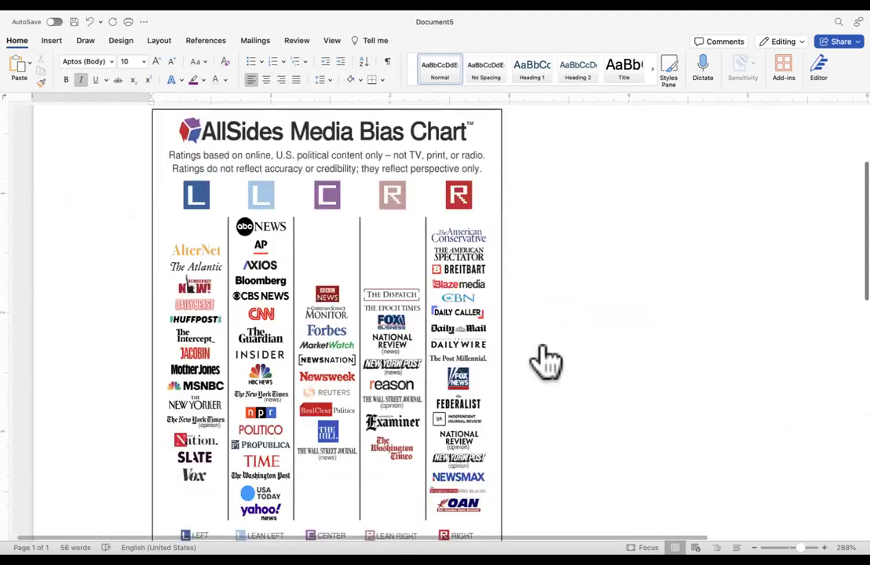
{"action": "left_click", "coordinate": [609, 228]}
{"action": "key", "text": "Return"}
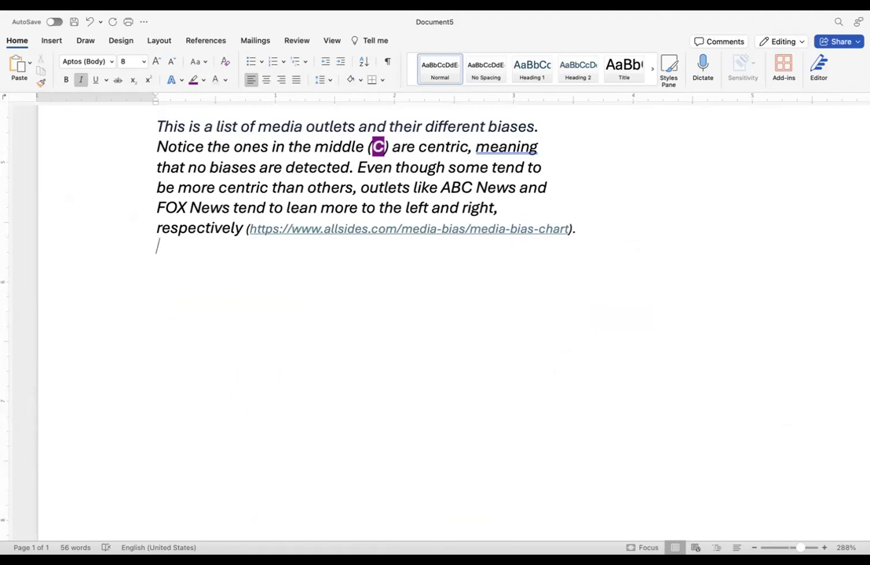
{"action": "left_click", "coordinate": [590, 303]}
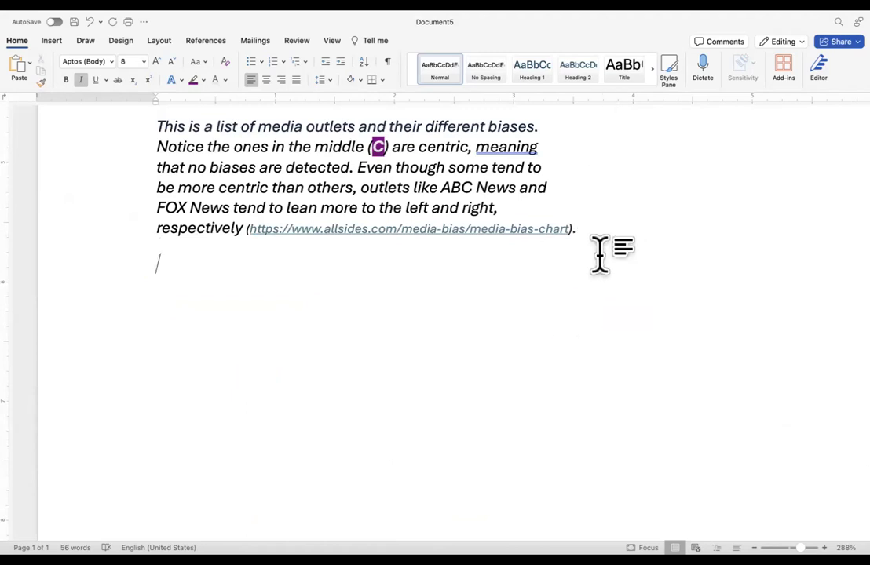
{"action": "left_click", "coordinate": [324, 79]}
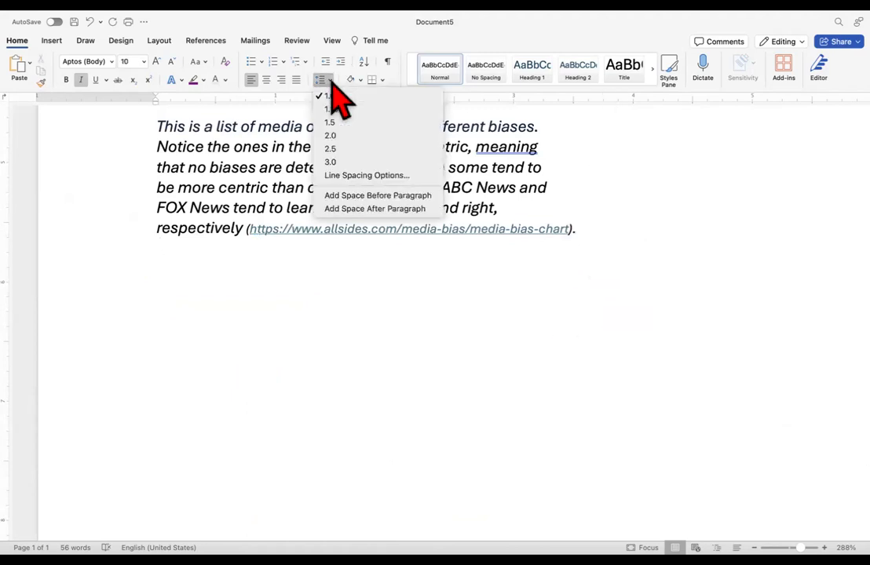
{"action": "left_click", "coordinate": [338, 136]}
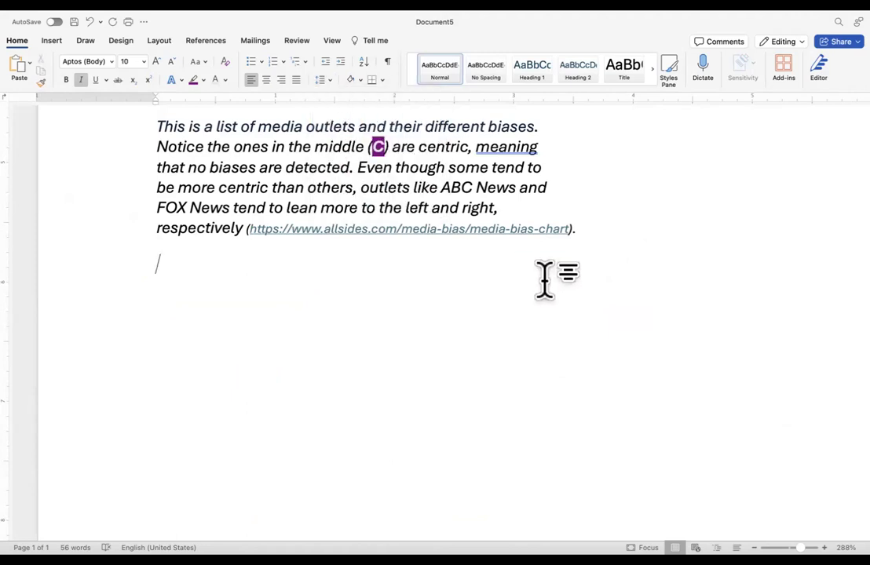
{"action": "key", "text": "BackSpace"}
Try 2.0 line spacing on the entire italic note below the chart, including the source link.
{"action": "left_click_drag", "start_coordinate": [159, 128], "coordinate": [608, 253]}
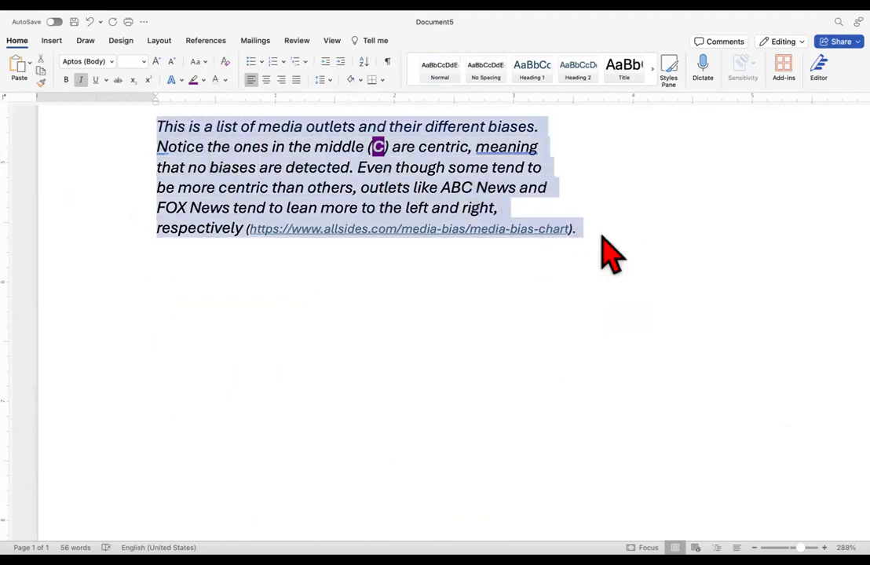
{"action": "left_click", "coordinate": [331, 81]}
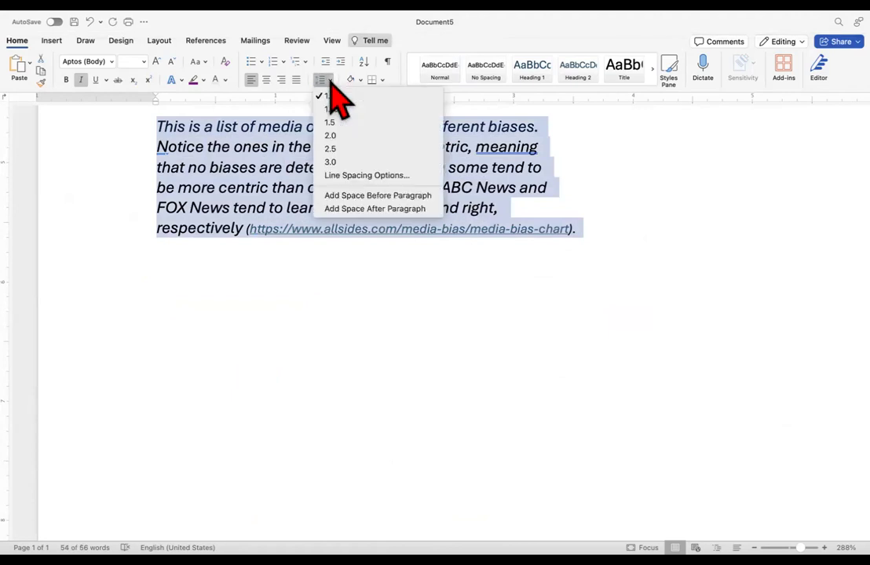
{"action": "left_click", "coordinate": [341, 138]}
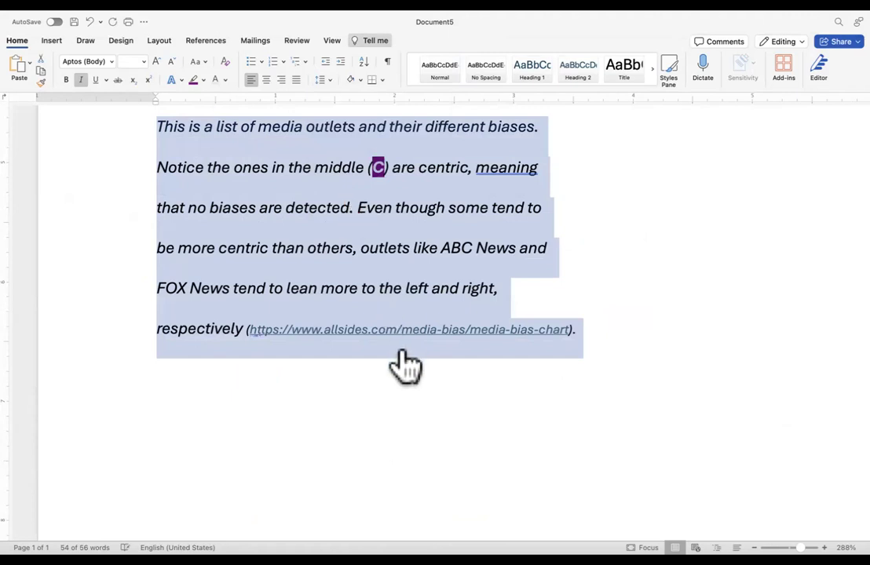
{"action": "left_click", "coordinate": [401, 358]}
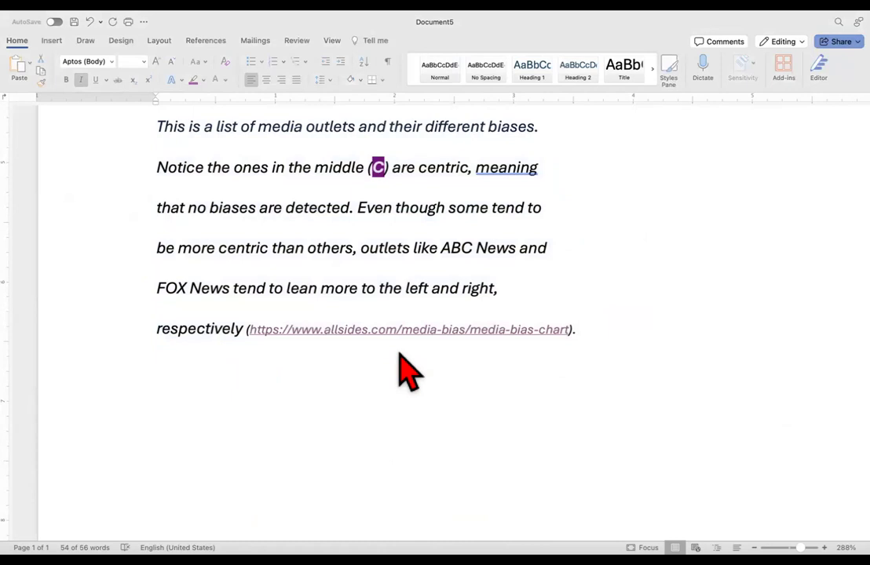
{"action": "left_click", "coordinate": [399, 354]}
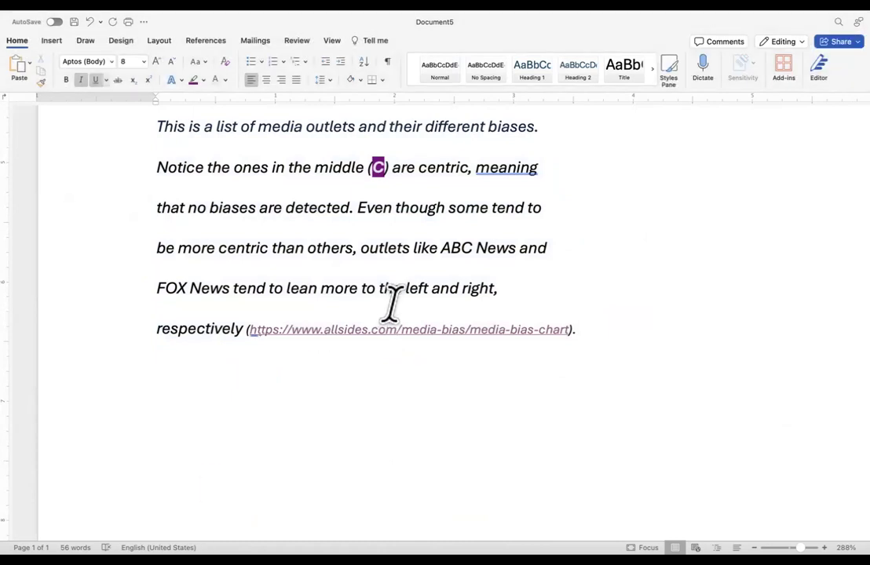
Return the entire italic note, including the source link, to 1.0 line spacing.
{"action": "left_click_drag", "start_coordinate": [581, 329], "coordinate": [160, 131]}
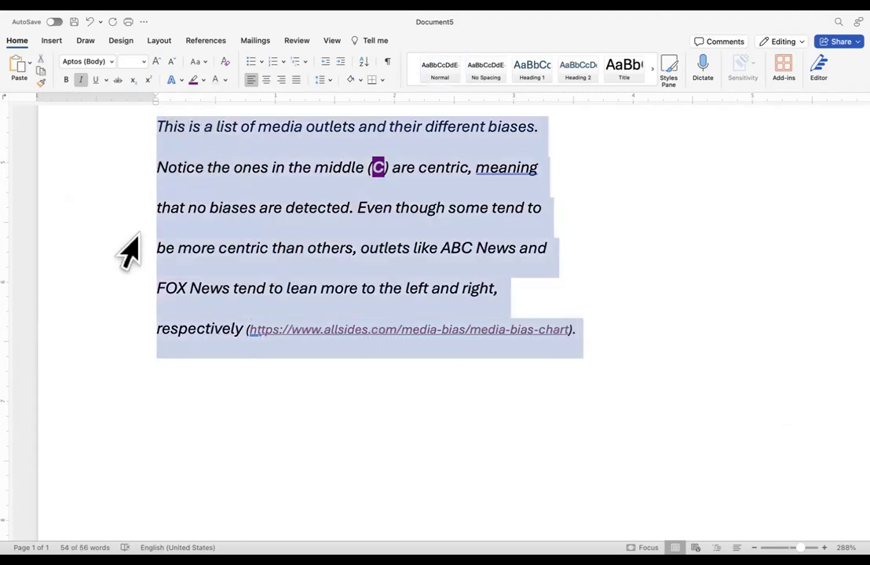
{"action": "left_click", "coordinate": [328, 80]}
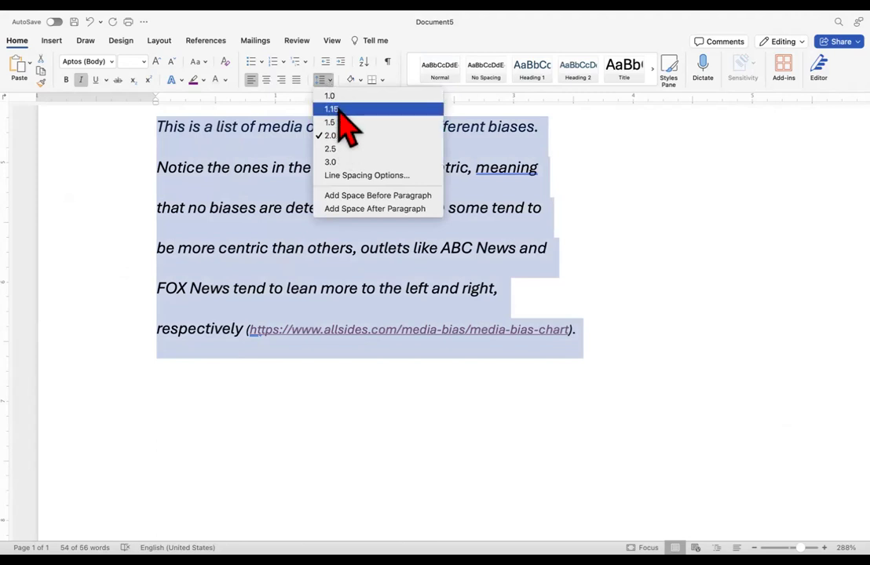
{"action": "left_click", "coordinate": [334, 96]}
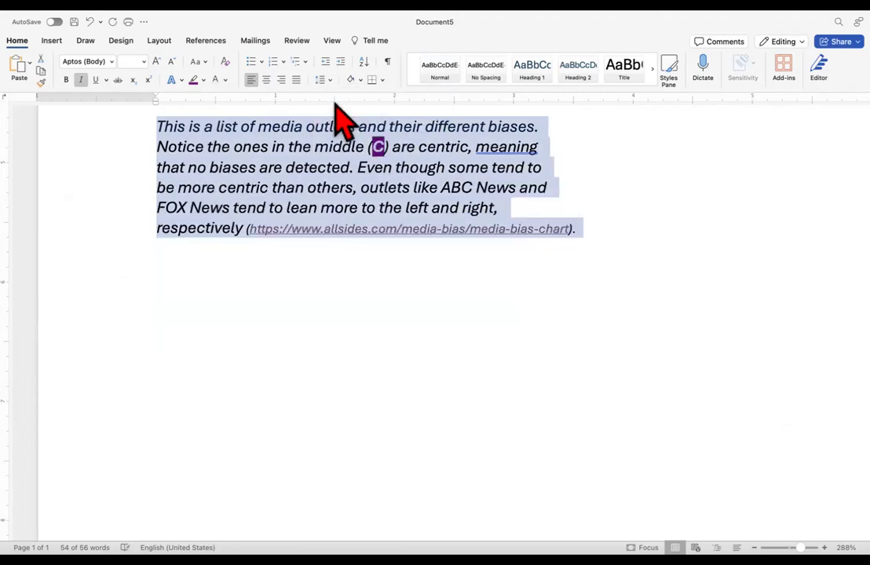
Start a double-spaced paragraph below the note with the text "This begins your n".
{"action": "scroll", "coordinate": [467, 182], "scroll_direction": "up", "scroll_amount": 2}
{"action": "scroll", "coordinate": [466, 185], "scroll_direction": "down", "scroll_amount": 1}
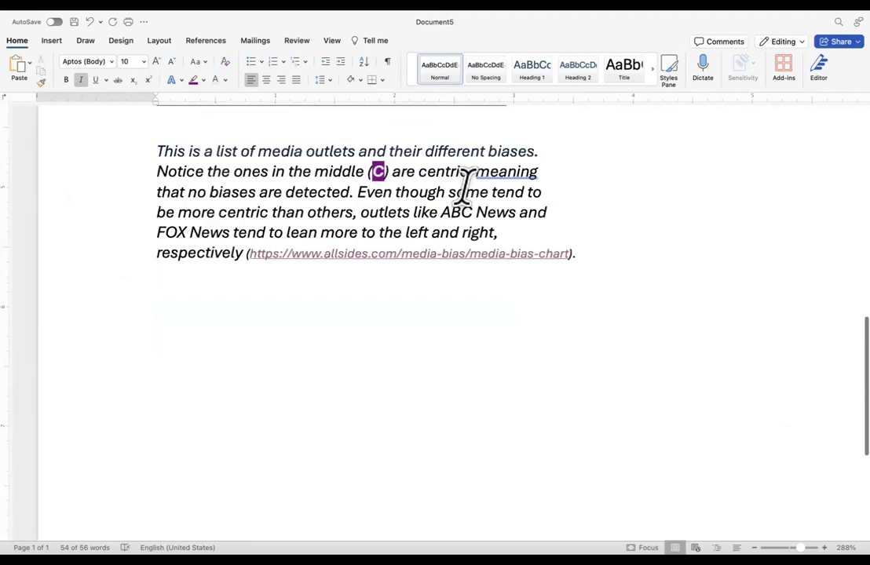
{"action": "scroll", "coordinate": [466, 189], "scroll_direction": "up", "scroll_amount": 1}
{"action": "left_click", "coordinate": [599, 302]}
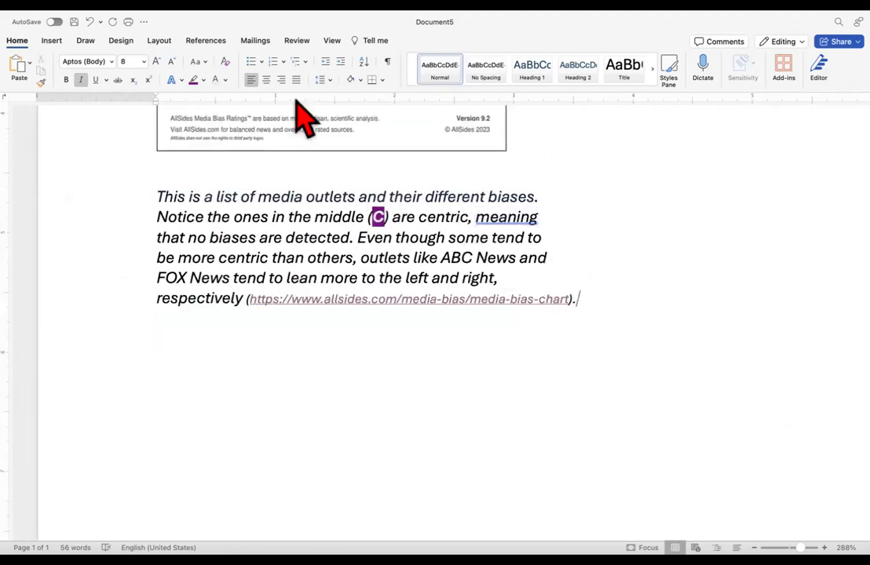
{"action": "left_click", "coordinate": [321, 81]}
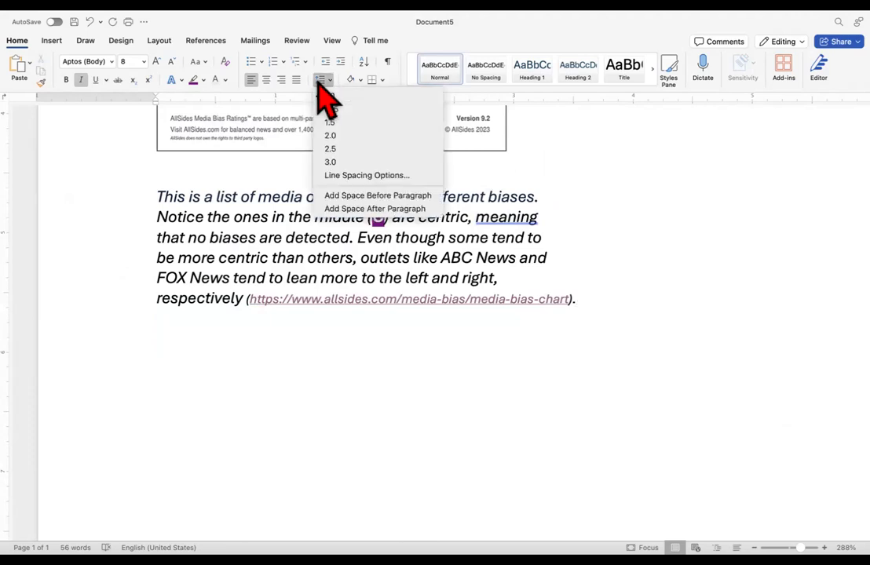
{"action": "key", "text": "Escape"}
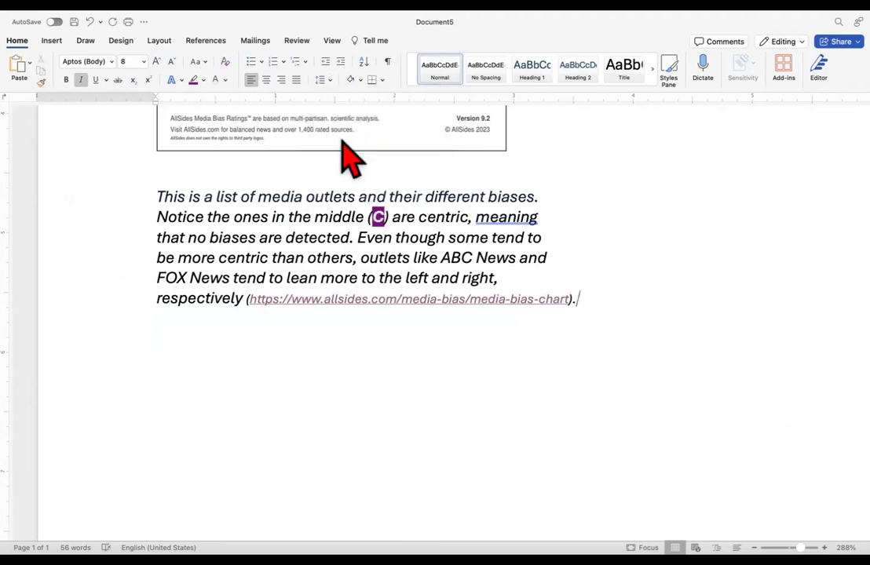
{"action": "key", "text": "Return"}
{"action": "type", "text": "This begins "}
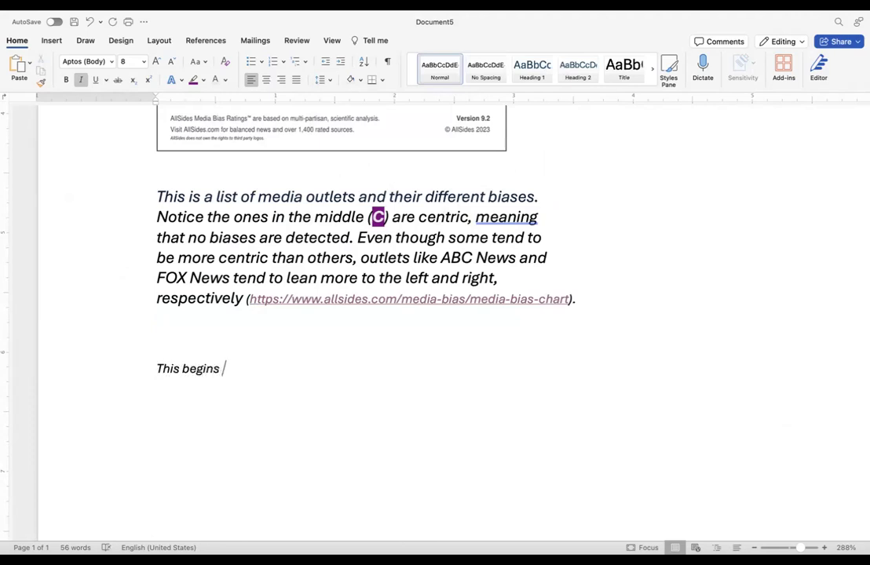
{"action": "type", "text": "your new"}
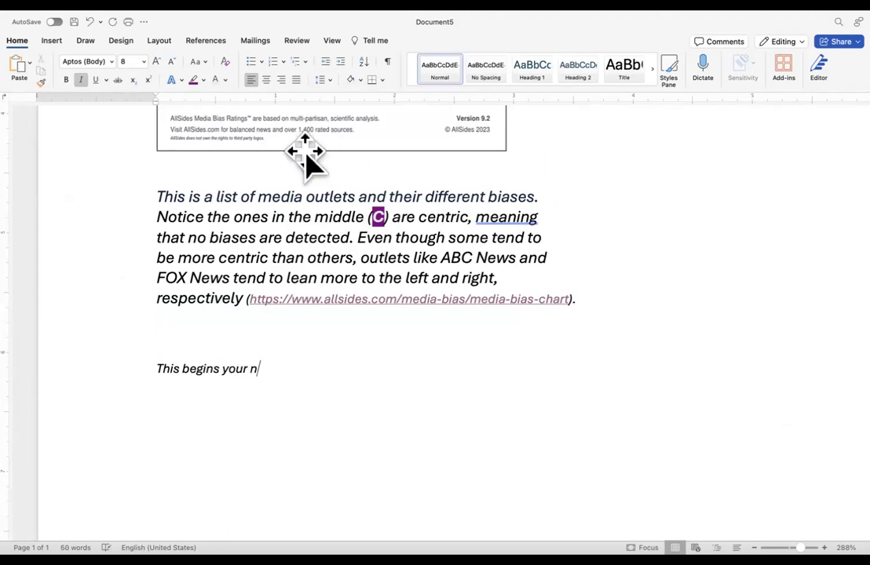
Indent the first line of the paragraph "This begins your n".
{"action": "left_click", "coordinate": [161, 366]}
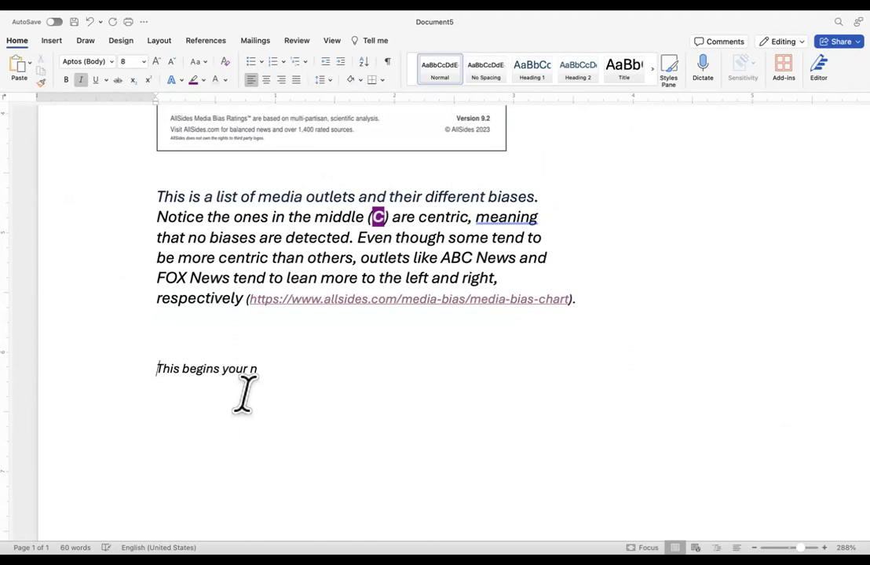
{"action": "key", "text": "Tab"}
{"action": "scroll", "coordinate": [197, 314], "scroll_direction": "up", "scroll_amount": 5}
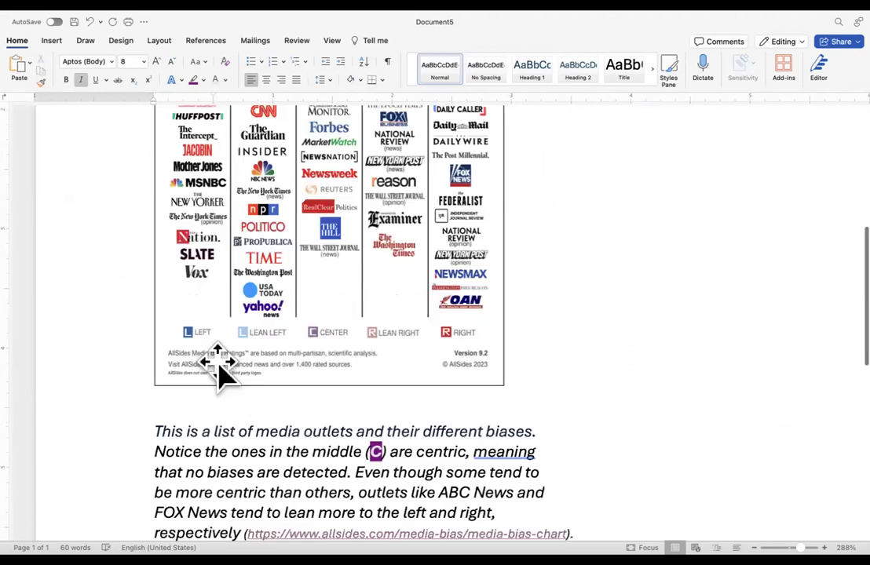
{"action": "scroll", "coordinate": [217, 436], "scroll_direction": "down", "scroll_amount": 10}
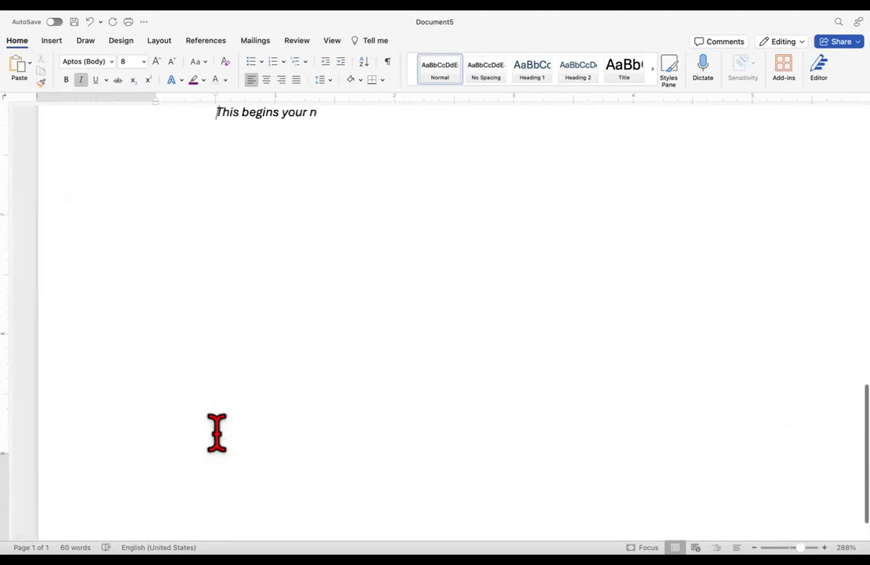
Shorten the paragraph below the italic note to "This begins your" and remove its first-line indent.
{"action": "scroll", "coordinate": [216, 433], "scroll_direction": "up", "scroll_amount": 8}
{"action": "scroll", "coordinate": [217, 431], "scroll_direction": "down", "scroll_amount": 1}
{"action": "left_click", "coordinate": [324, 449]}
{"action": "key", "text": "BackSpace"}
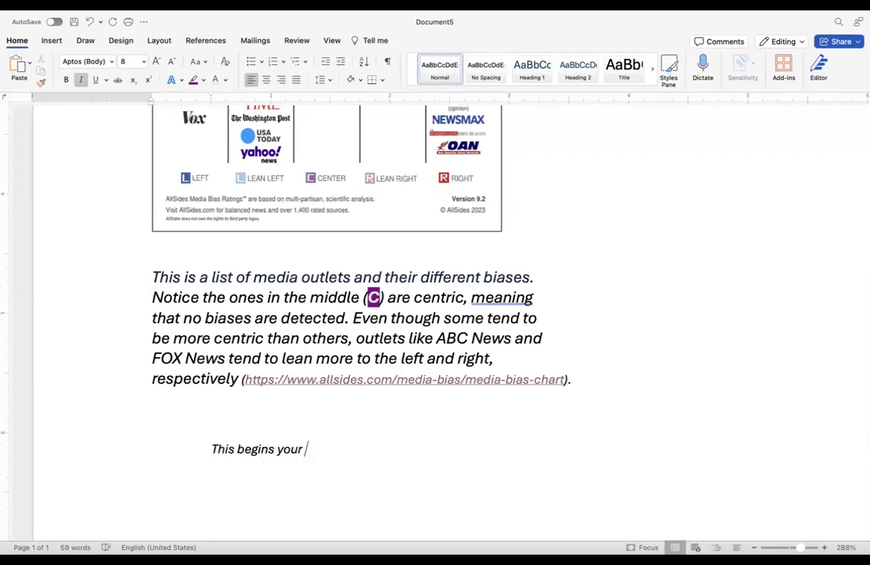
{"action": "left_click_drag", "start_coordinate": [208, 449], "coordinate": [237, 454]}
{"action": "left_click", "coordinate": [237, 452]}
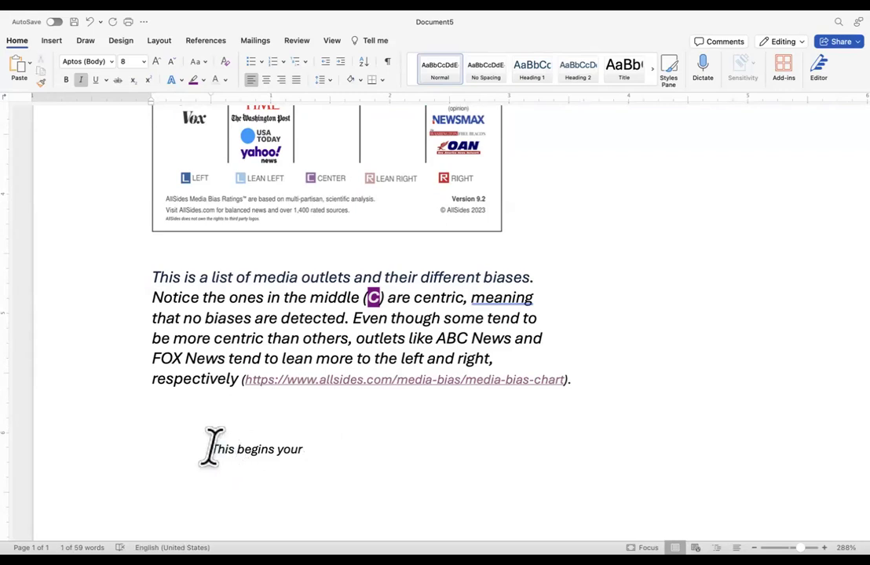
{"action": "left_click", "coordinate": [211, 449]}
{"action": "key", "text": "BackSpace"}
{"action": "left_click", "coordinate": [146, 426]}
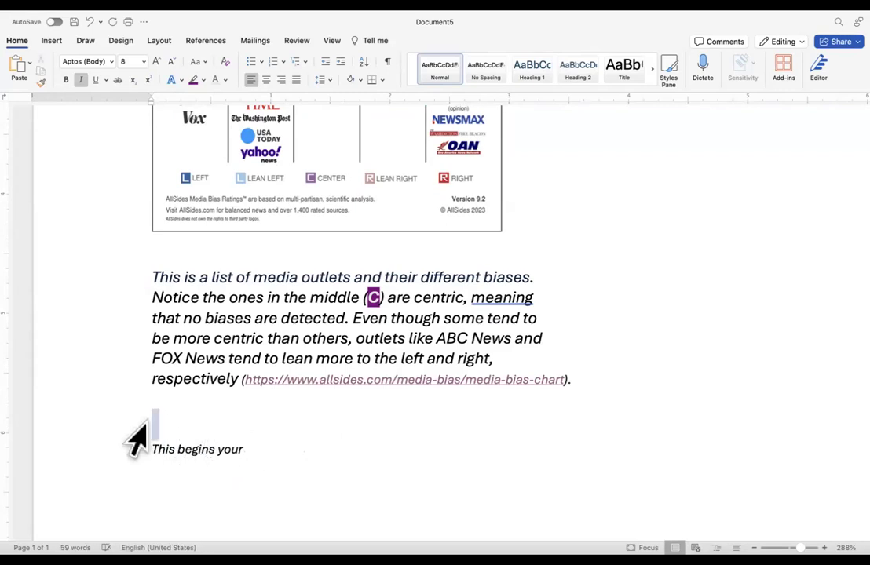
Remove the italics from "This begins your" and set its font size to 12.
{"action": "left_click_drag", "start_coordinate": [149, 443], "coordinate": [237, 450]}
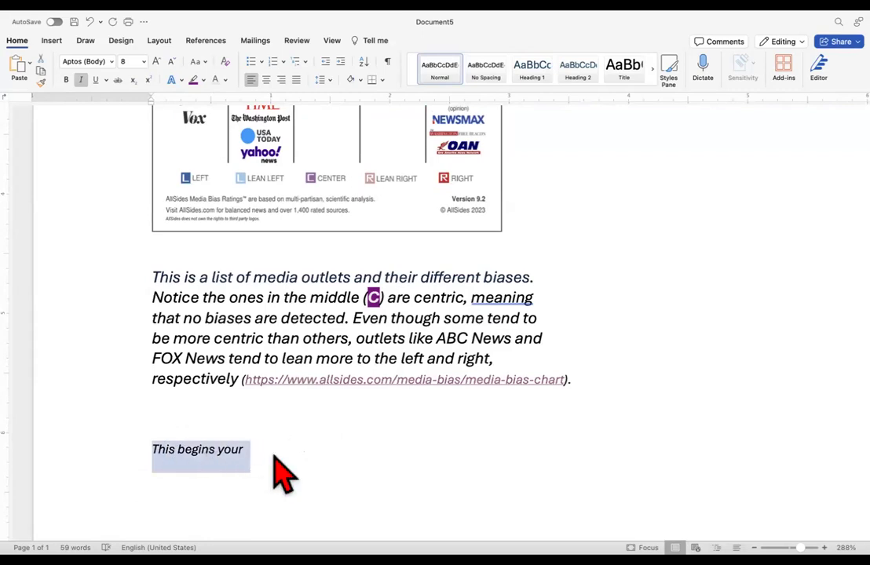
{"action": "left_click", "coordinate": [80, 79]}
{"action": "left_click", "coordinate": [143, 61]}
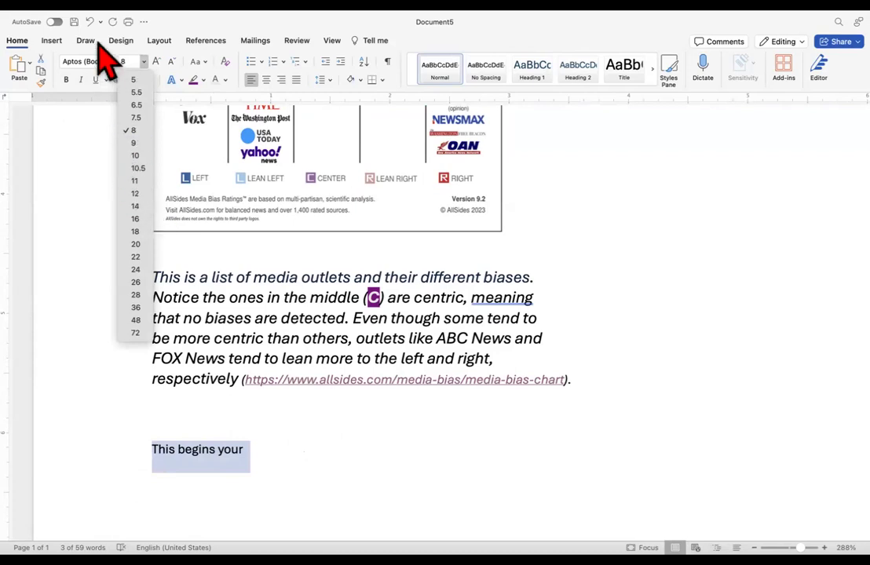
{"action": "left_click", "coordinate": [135, 194]}
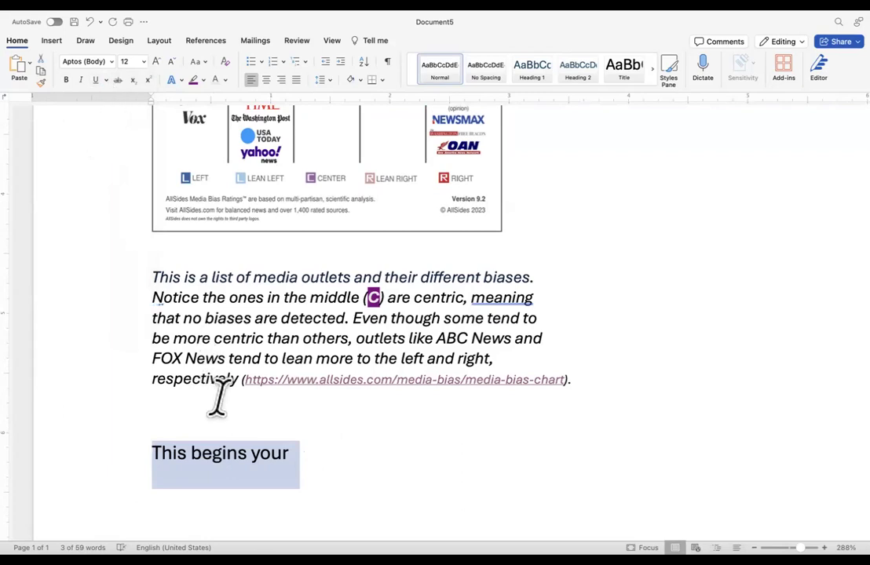
{"action": "left_click", "coordinate": [224, 453]}
{"action": "left_click", "coordinate": [295, 452]}
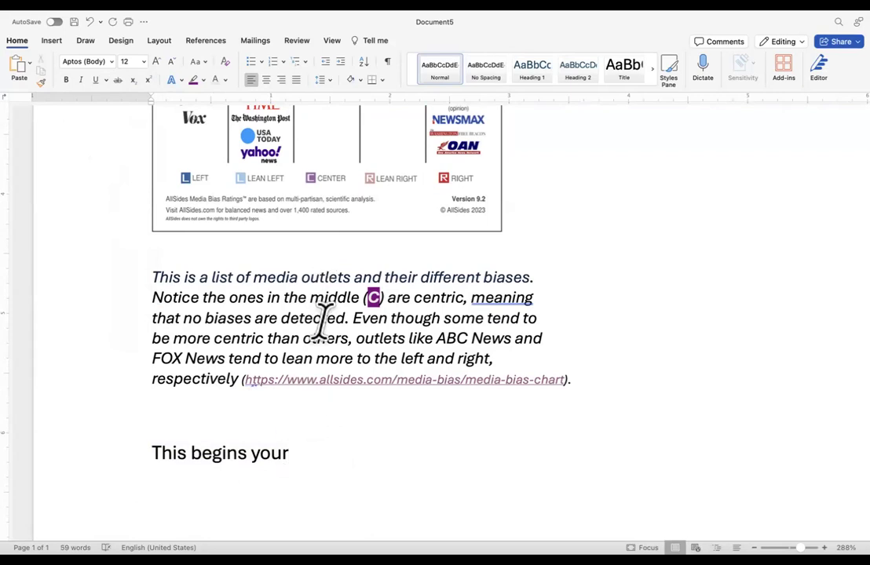
Add the line "Paragraph ended here." above the Figure 1 caption, leaving a blank line between them.
{"action": "left_click_drag", "start_coordinate": [322, 315], "coordinate": [222, 306]}
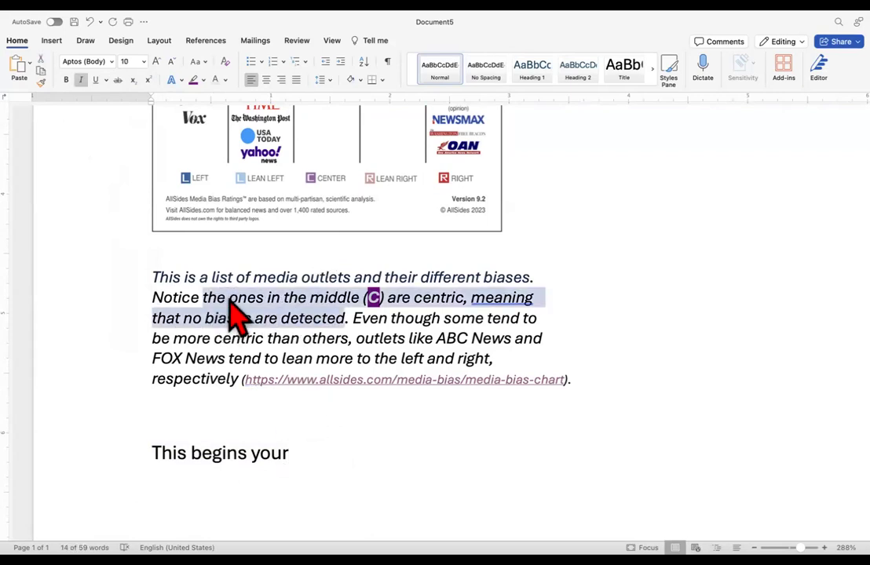
{"action": "scroll", "coordinate": [227, 314], "scroll_direction": "down", "scroll_amount": 2}
{"action": "scroll", "coordinate": [233, 308], "scroll_direction": "up", "scroll_amount": 10}
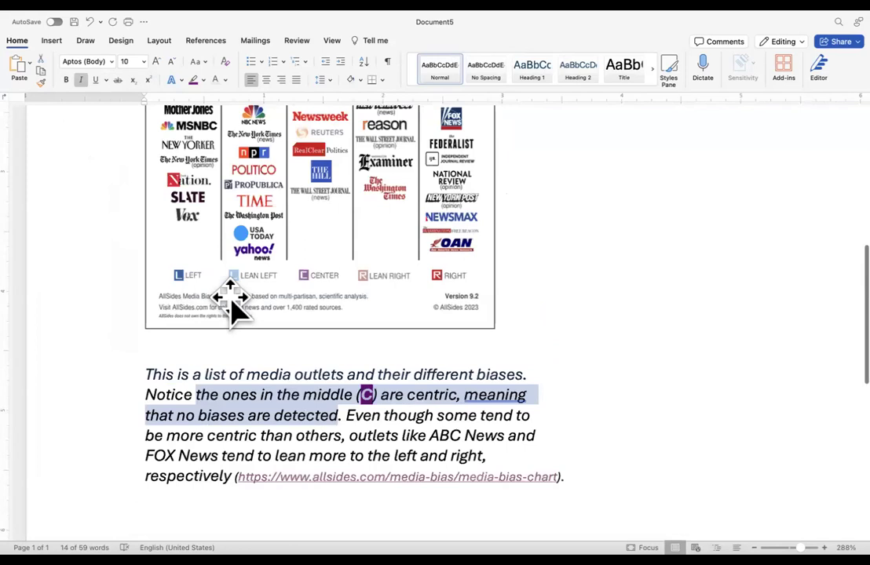
{"action": "scroll", "coordinate": [233, 309], "scroll_direction": "up", "scroll_amount": 3}
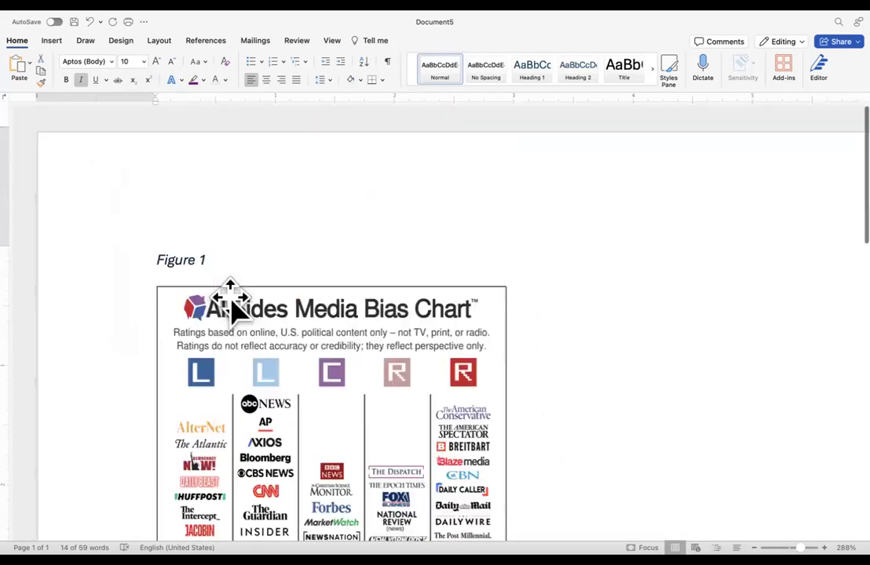
{"action": "left_click", "coordinate": [155, 243]}
{"action": "scroll", "coordinate": [155, 244], "scroll_direction": "up", "scroll_amount": 2}
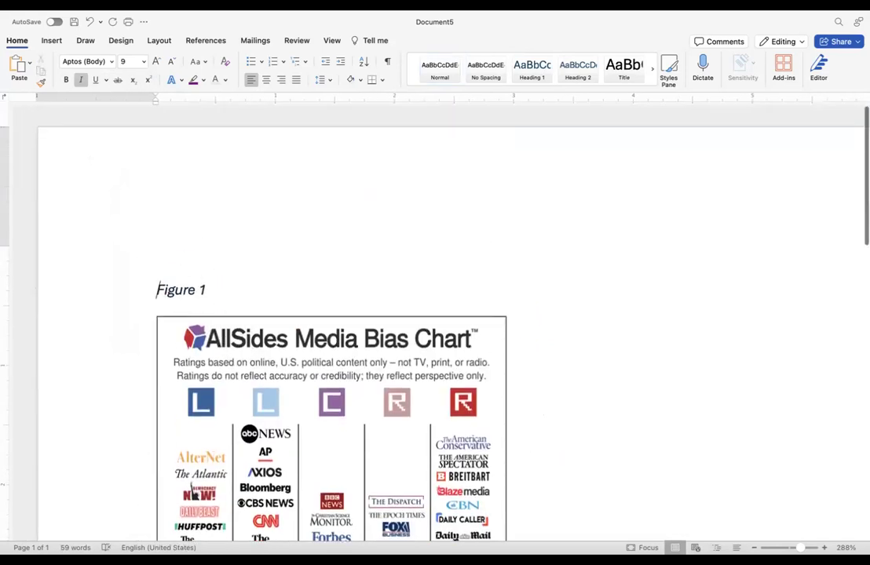
{"action": "left_click", "coordinate": [225, 261]}
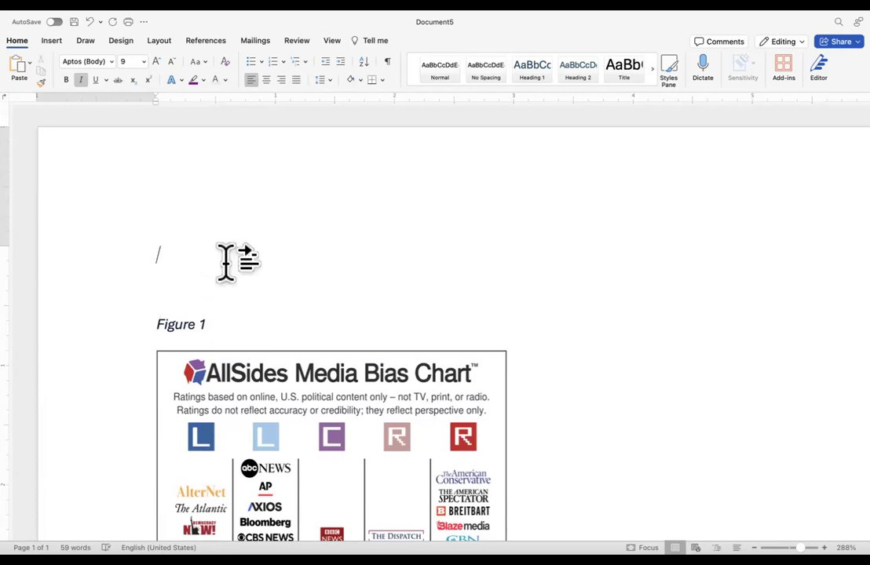
{"action": "type", "text": "paragraph en"}
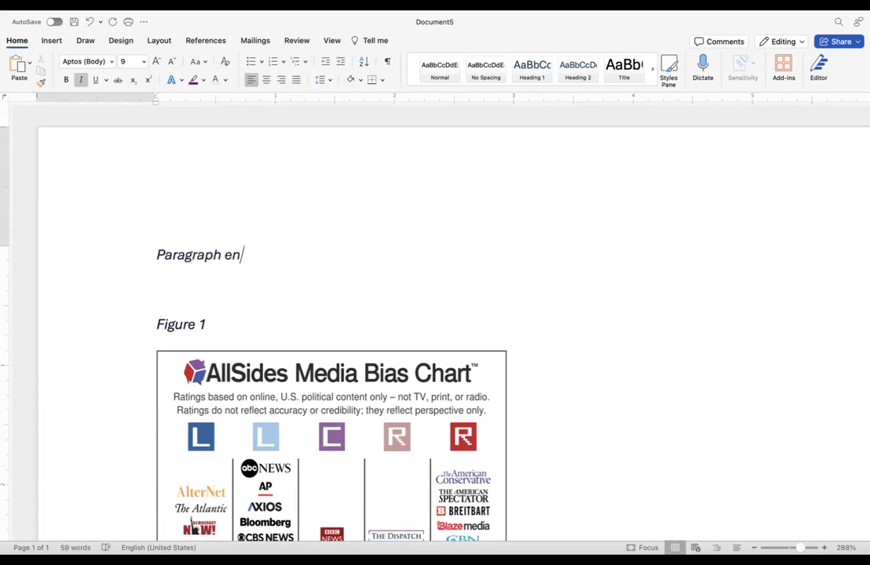
{"action": "type", "text": "ded here."}
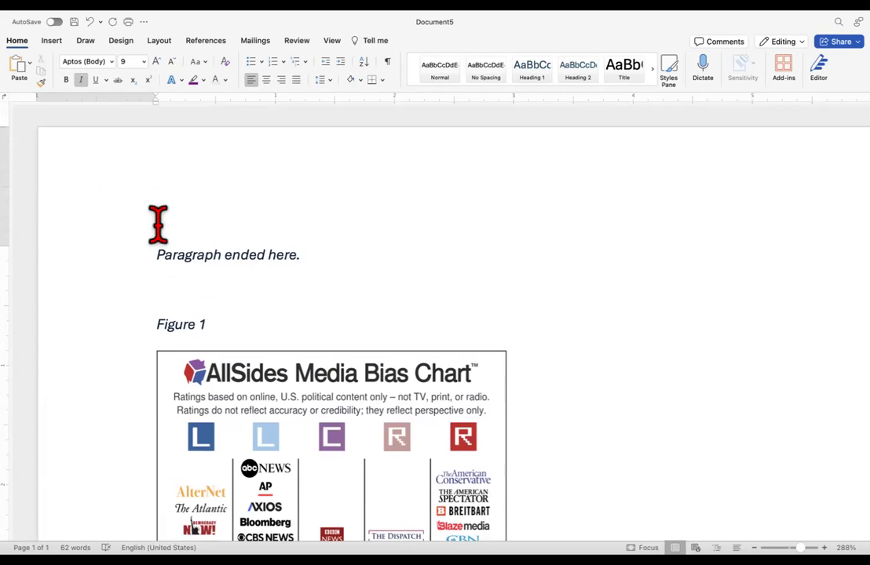
Review the page layout from the closing paragraph line through the figure caption, chart and italic note to the following paragraph.
{"action": "scroll", "coordinate": [160, 225], "scroll_direction": "down", "scroll_amount": 1}
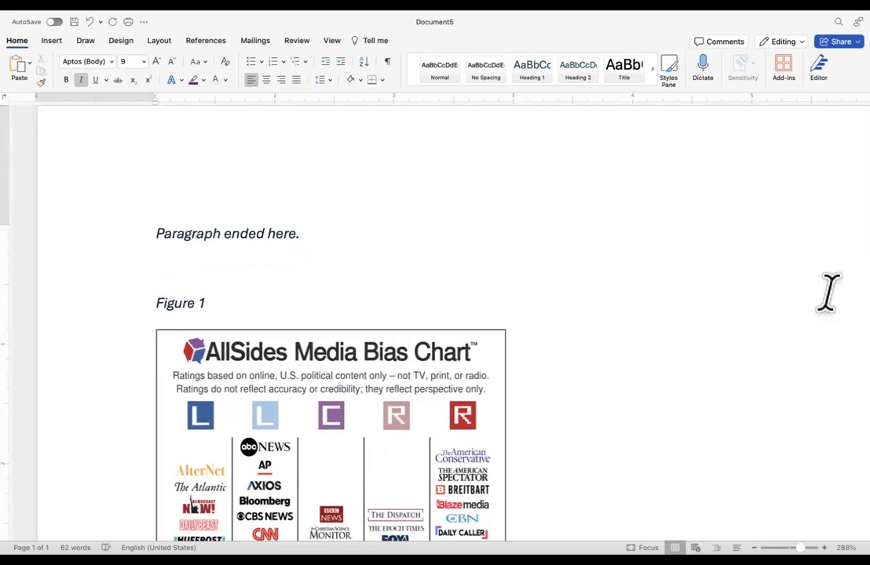
{"action": "scroll", "coordinate": [206, 303], "scroll_direction": "down", "scroll_amount": 5}
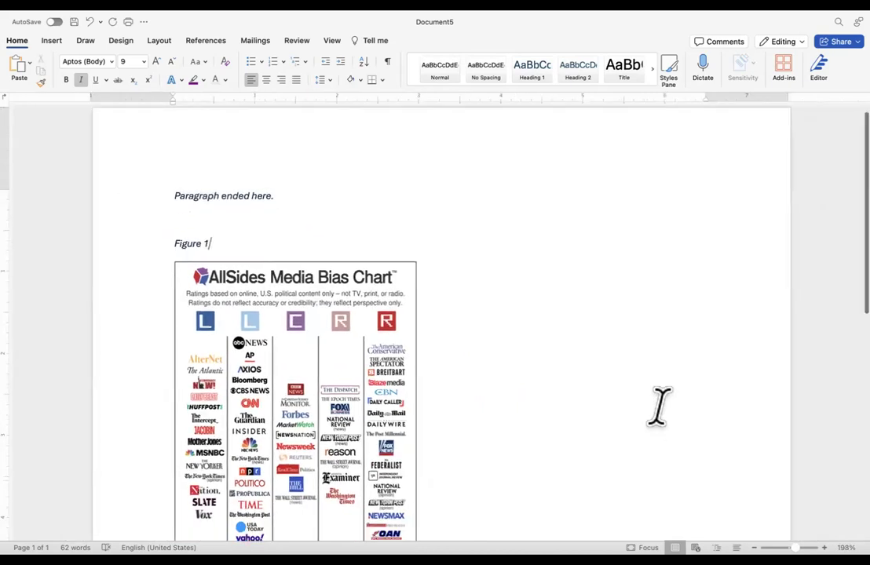
{"action": "scroll", "coordinate": [660, 406], "scroll_direction": "down", "scroll_amount": 3}
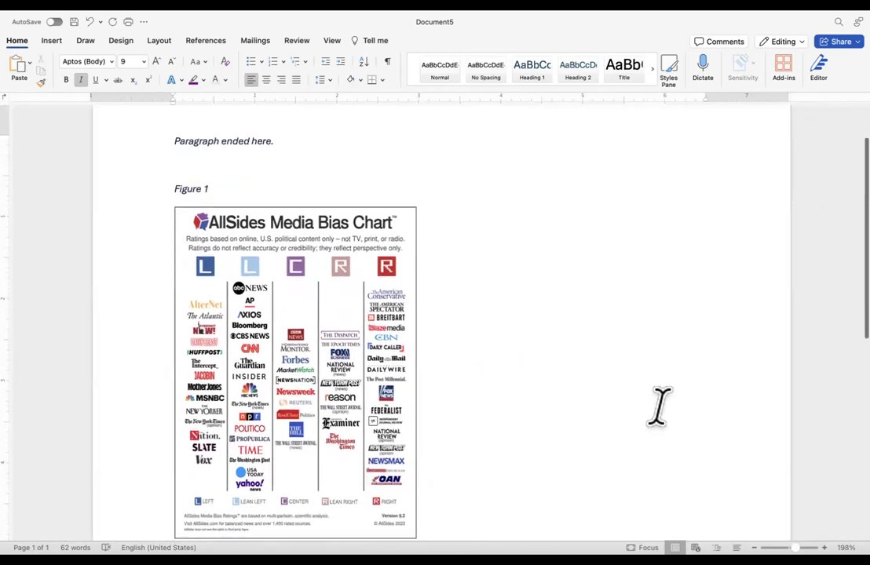
{"action": "scroll", "coordinate": [659, 406], "scroll_direction": "down", "scroll_amount": 3}
{"action": "scroll", "coordinate": [659, 405], "scroll_direction": "down", "scroll_amount": 3}
{"action": "scroll", "coordinate": [659, 405], "scroll_direction": "up", "scroll_amount": 3}
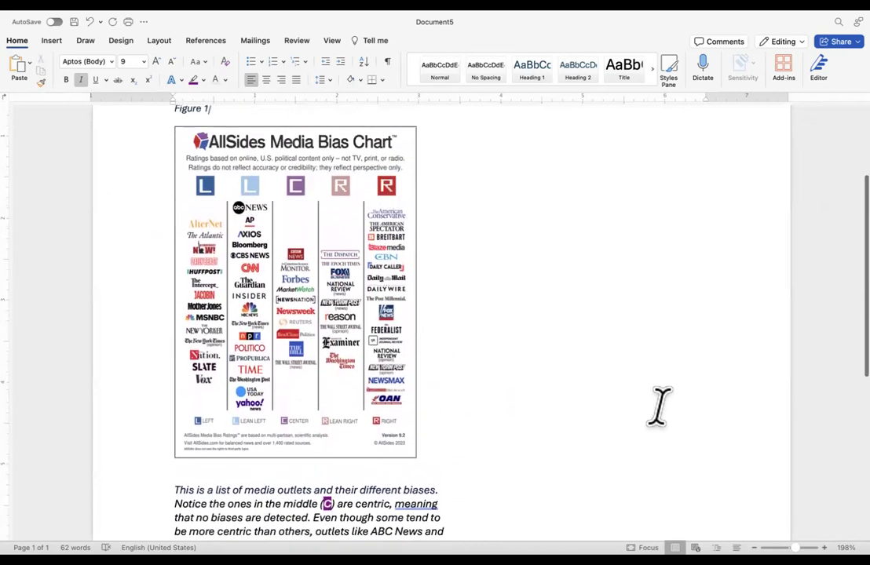
{"action": "scroll", "coordinate": [659, 406], "scroll_direction": "up", "scroll_amount": 2}
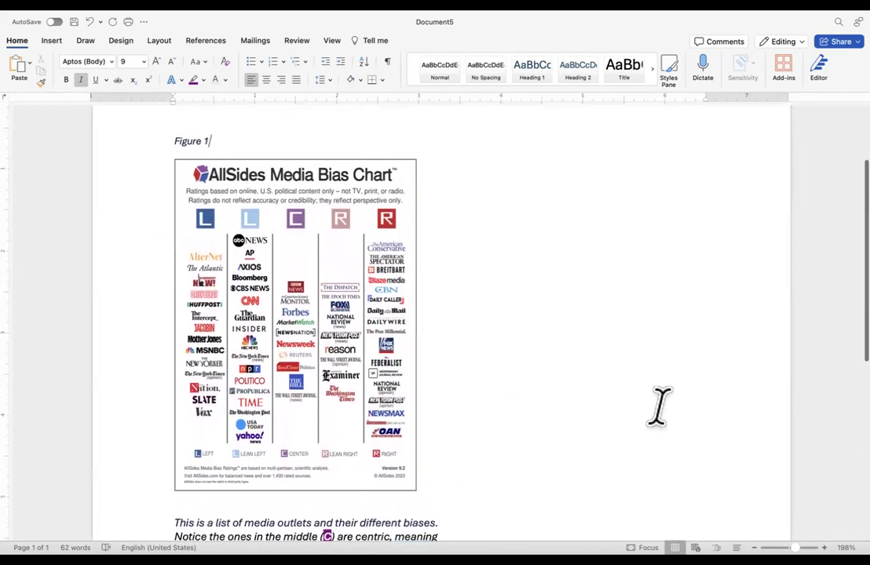
{"action": "scroll", "coordinate": [659, 406], "scroll_direction": "up", "scroll_amount": 3}
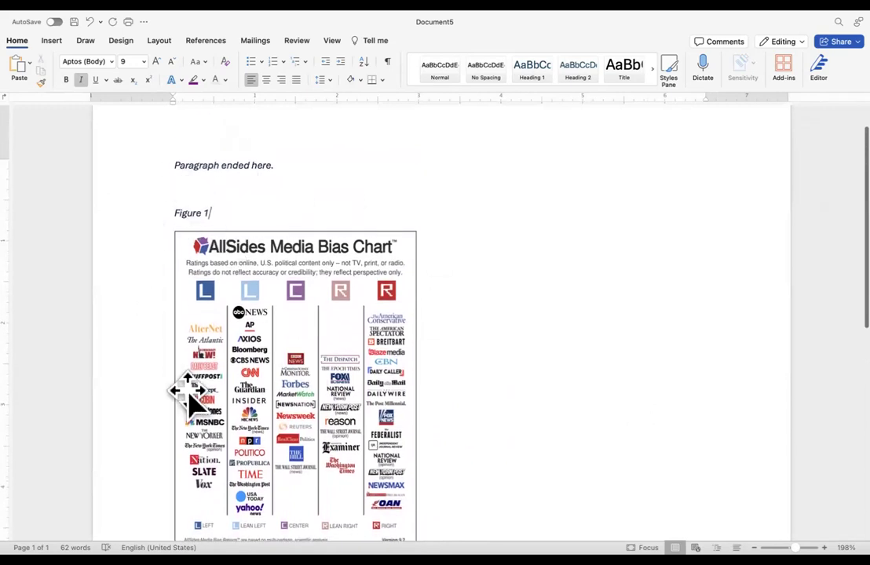
{"action": "scroll", "coordinate": [202, 421], "scroll_direction": "down", "scroll_amount": 3}
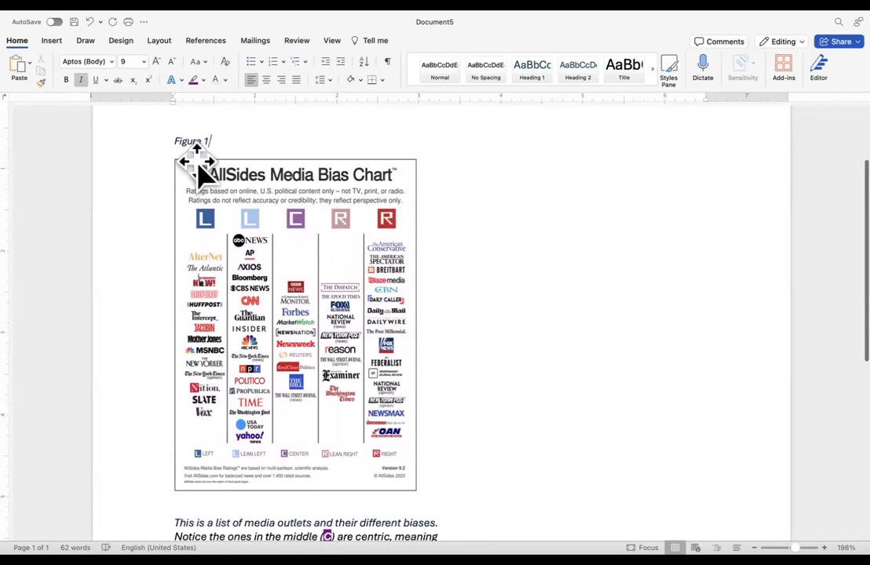
{"action": "scroll", "coordinate": [557, 295], "scroll_direction": "down", "scroll_amount": 3}
{"action": "scroll", "coordinate": [558, 294], "scroll_direction": "down", "scroll_amount": 5}
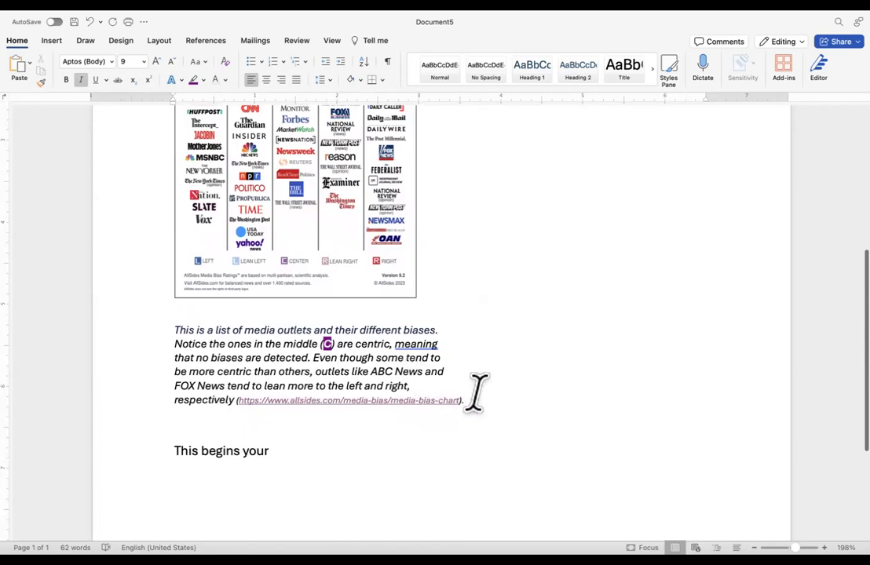
Check the word count of the italic note's text from "This is a list" through "left and right,".
{"action": "left_click_drag", "start_coordinate": [446, 384], "coordinate": [157, 330]}
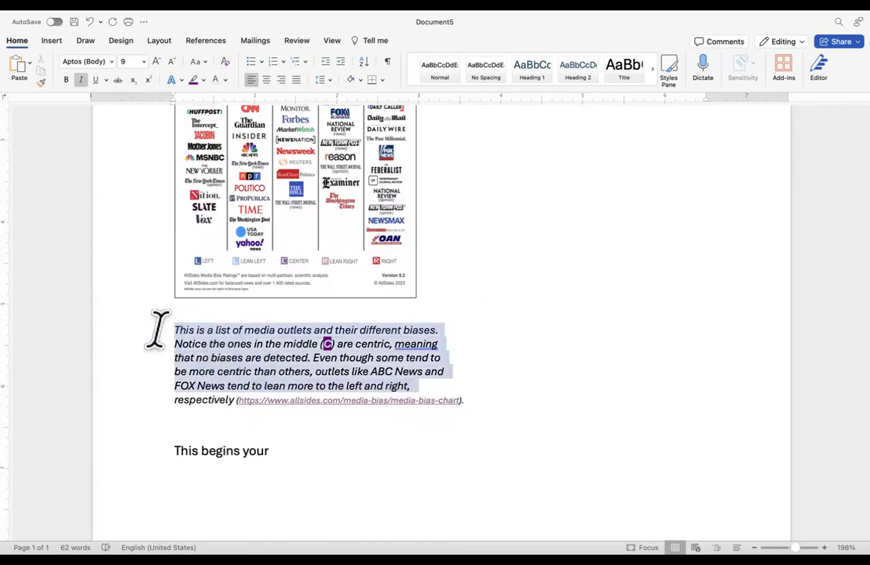
{"action": "left_click", "coordinate": [474, 367]}
{"action": "left_click_drag", "start_coordinate": [396, 385], "coordinate": [183, 361]}
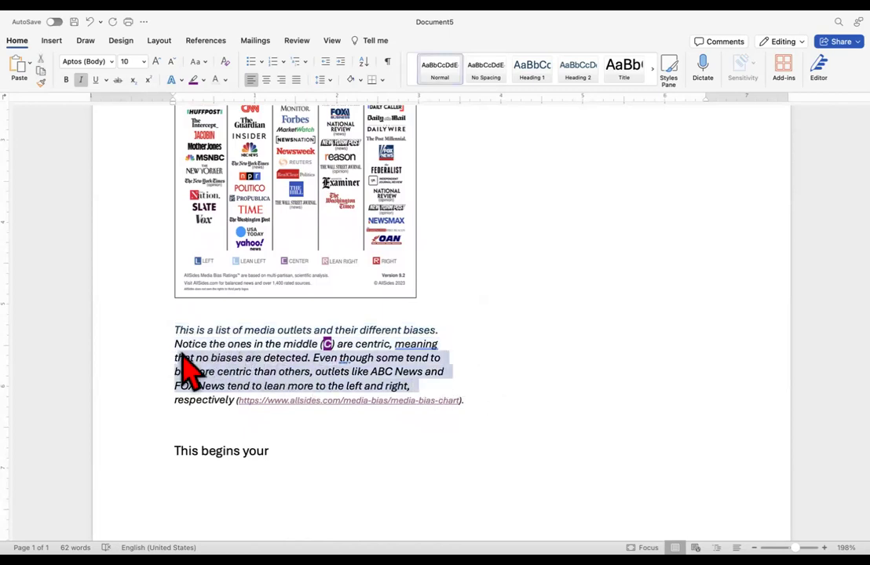
{"action": "left_click", "coordinate": [350, 359]}
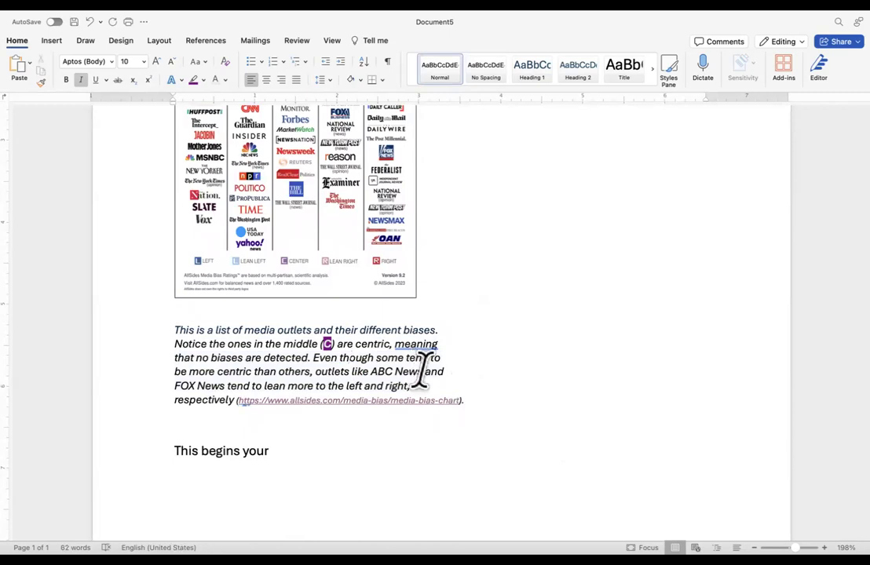
{"action": "left_click_drag", "start_coordinate": [416, 383], "coordinate": [155, 333]}
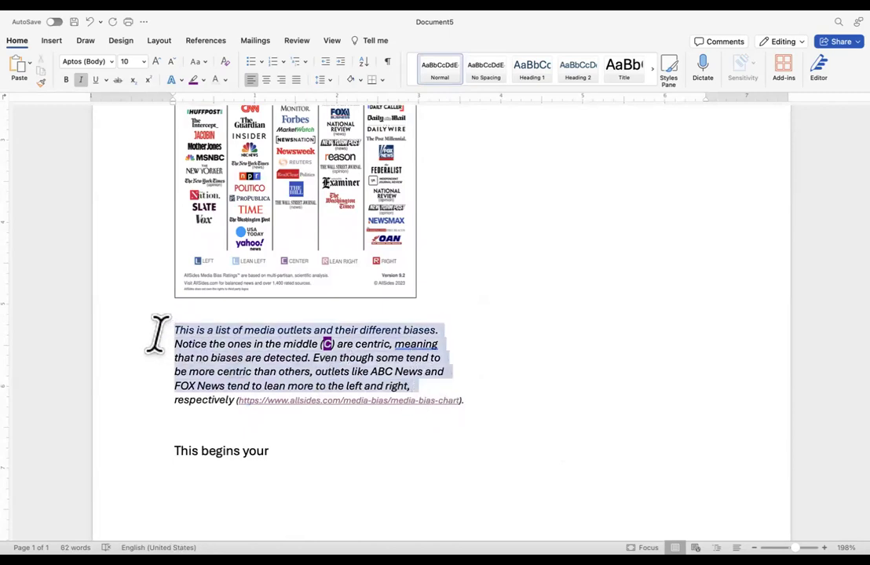
{"action": "scroll", "coordinate": [152, 350], "scroll_direction": "up", "scroll_amount": 1}
{"action": "scroll", "coordinate": [157, 338], "scroll_direction": "up", "scroll_amount": 1}
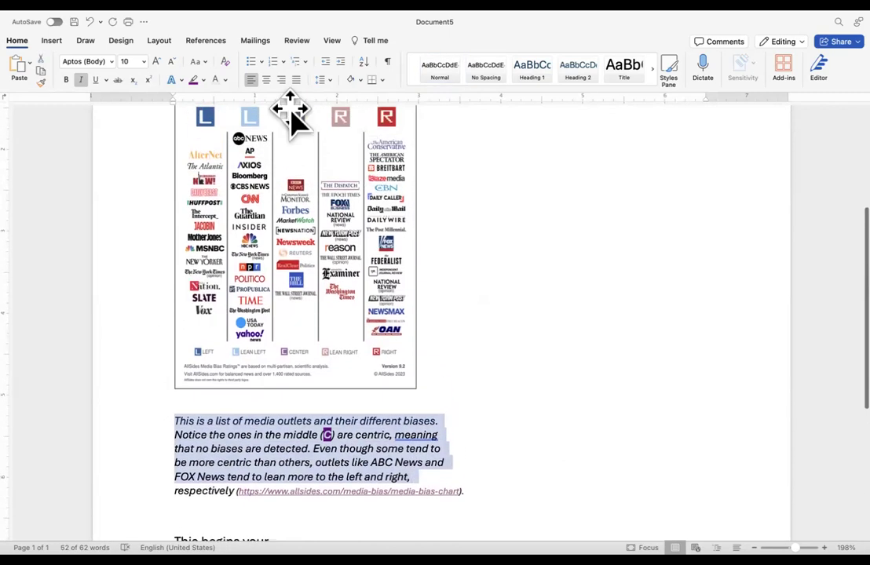
{"action": "left_click", "coordinate": [373, 41]}
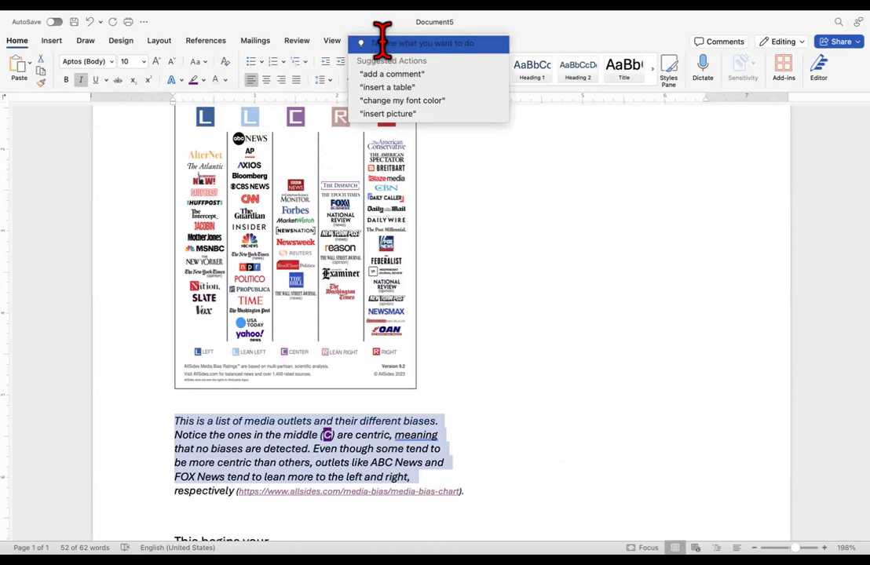
{"action": "type", "text": "word"}
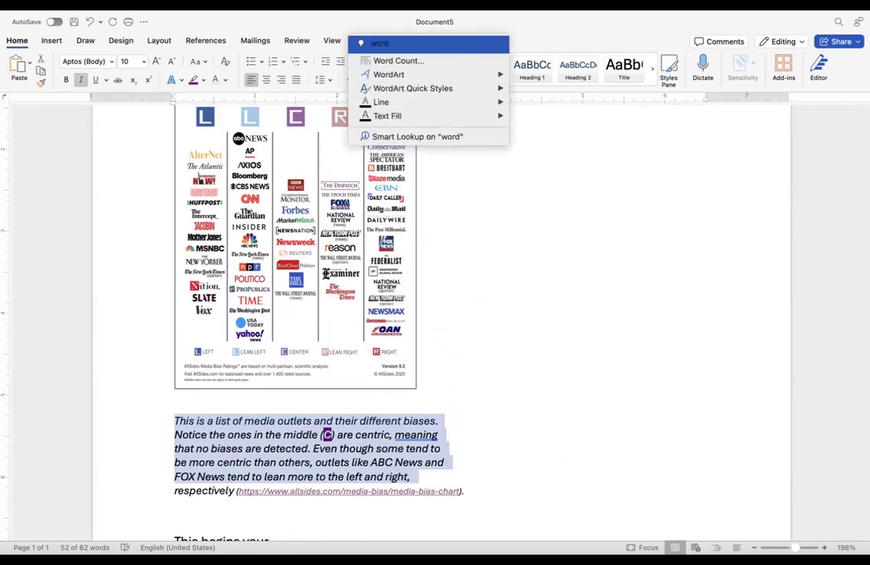
{"action": "left_click", "coordinate": [390, 63]}
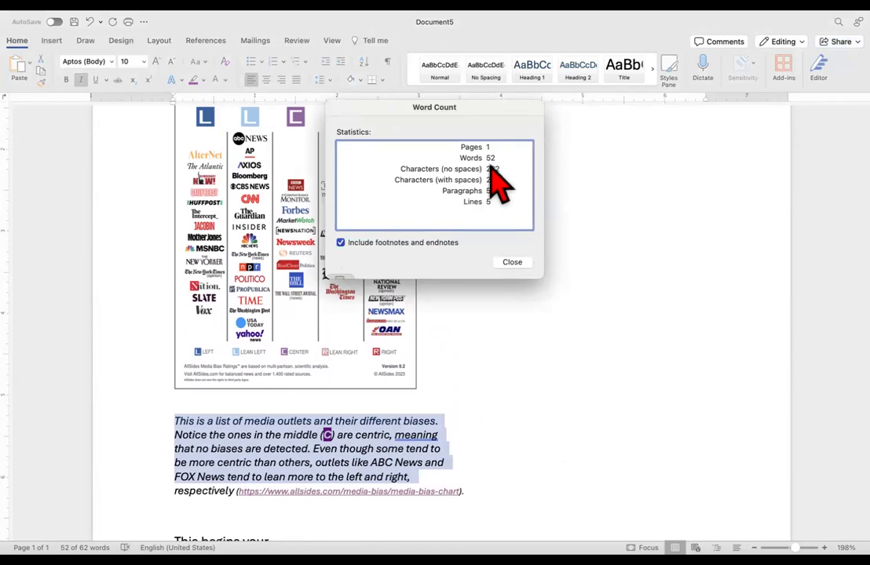
{"action": "left_click", "coordinate": [514, 265]}
Look over the spacing around the chart, its note and the surrounding paragraphs once more.
{"action": "scroll", "coordinate": [506, 200], "scroll_direction": "down", "scroll_amount": 4}
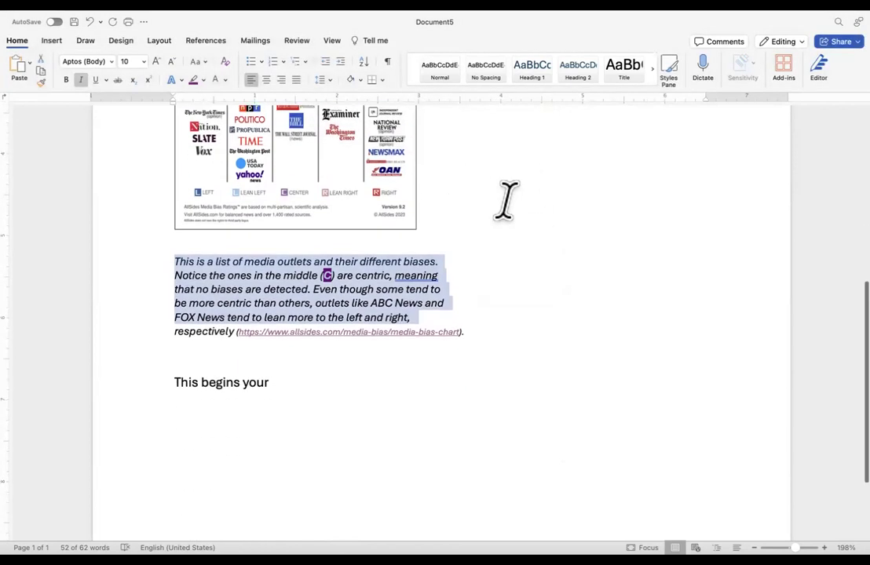
{"action": "scroll", "coordinate": [506, 201], "scroll_direction": "down", "scroll_amount": 1}
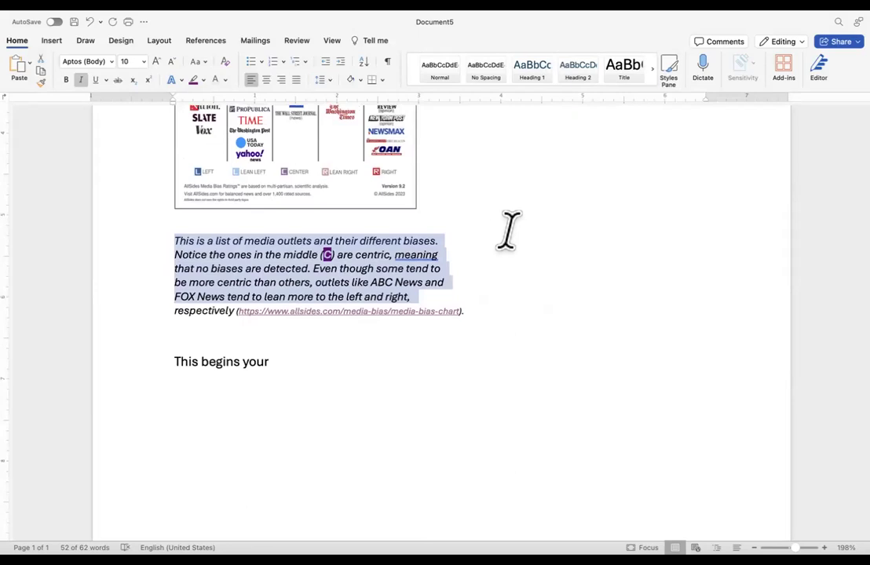
{"action": "scroll", "coordinate": [514, 288], "scroll_direction": "up", "scroll_amount": 5}
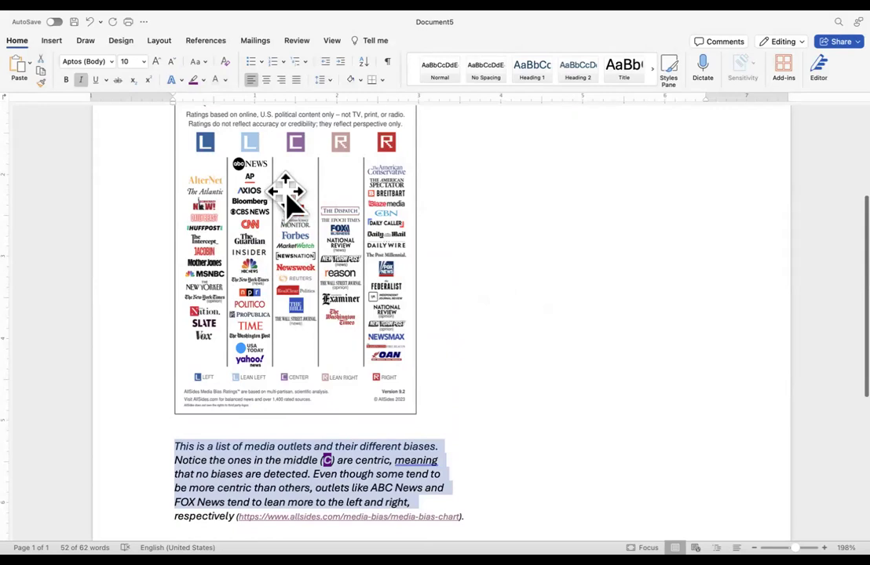
{"action": "scroll", "coordinate": [276, 194], "scroll_direction": "up", "scroll_amount": 5}
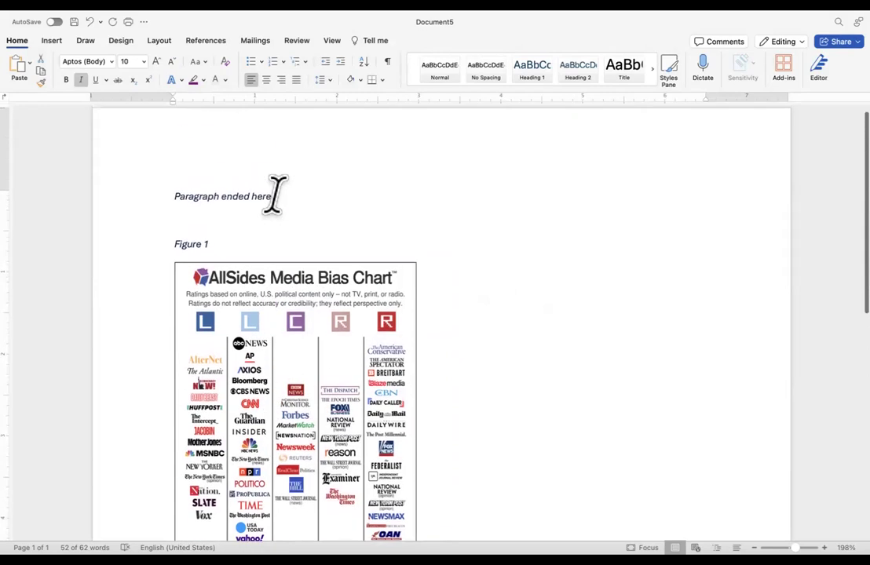
{"action": "scroll", "coordinate": [275, 194], "scroll_direction": "down", "scroll_amount": 4}
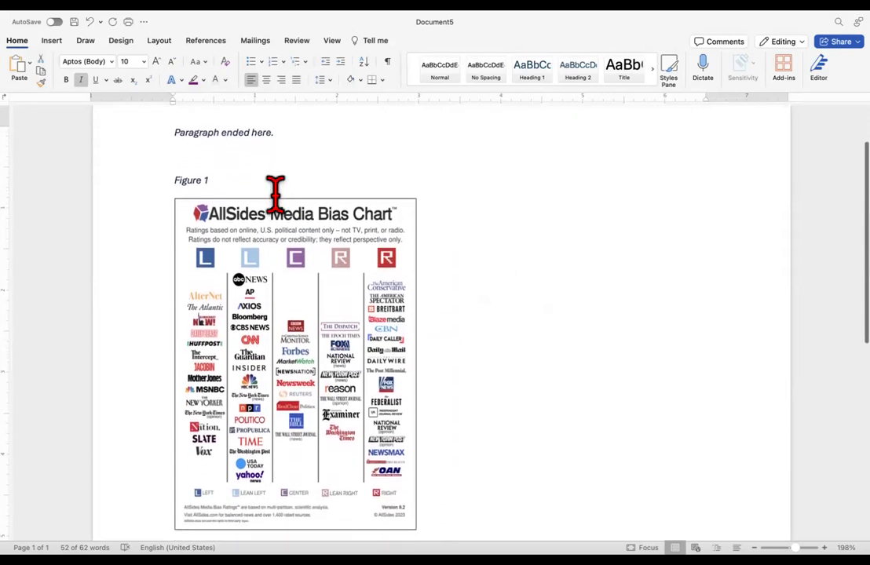
{"action": "scroll", "coordinate": [275, 194], "scroll_direction": "down", "scroll_amount": 6}
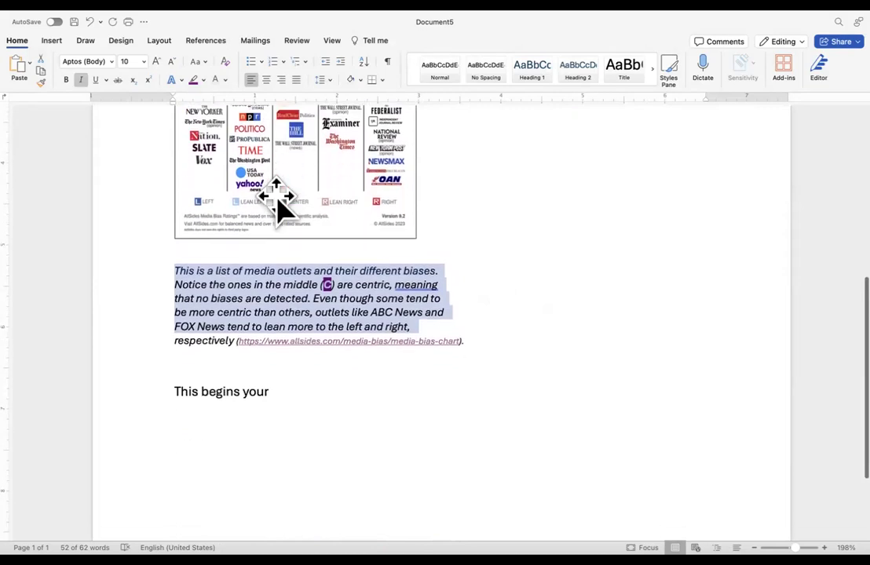
{"action": "scroll", "coordinate": [275, 194], "scroll_direction": "up", "scroll_amount": 7}
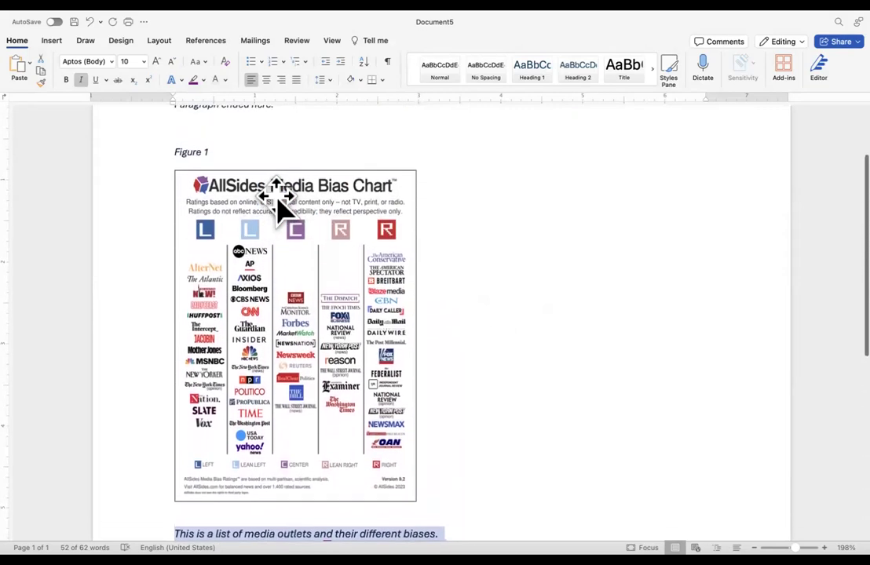